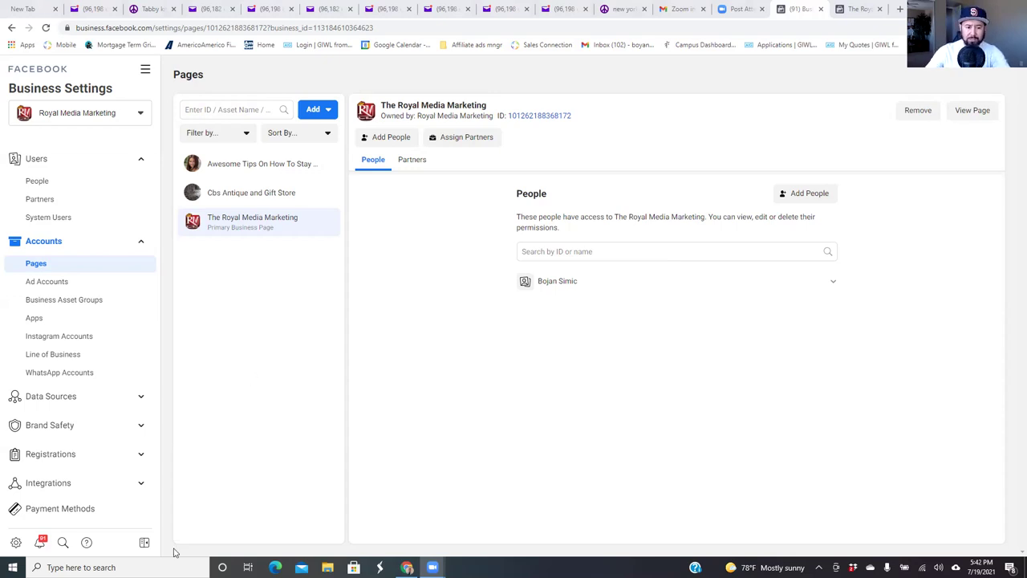
Start a request for access to another business's Page from the Pages section of Business Settings
click(153, 67)
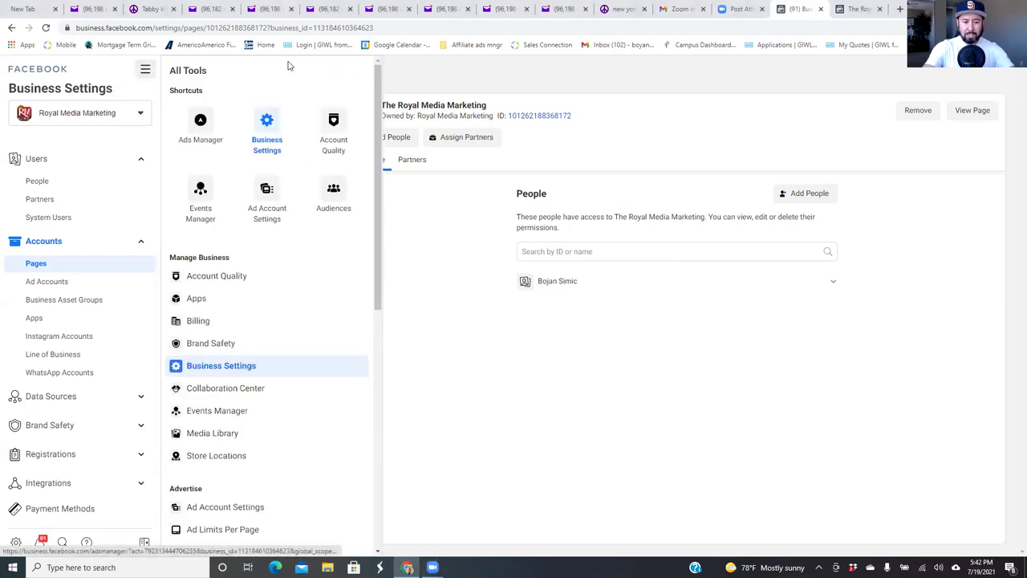
click(267, 121)
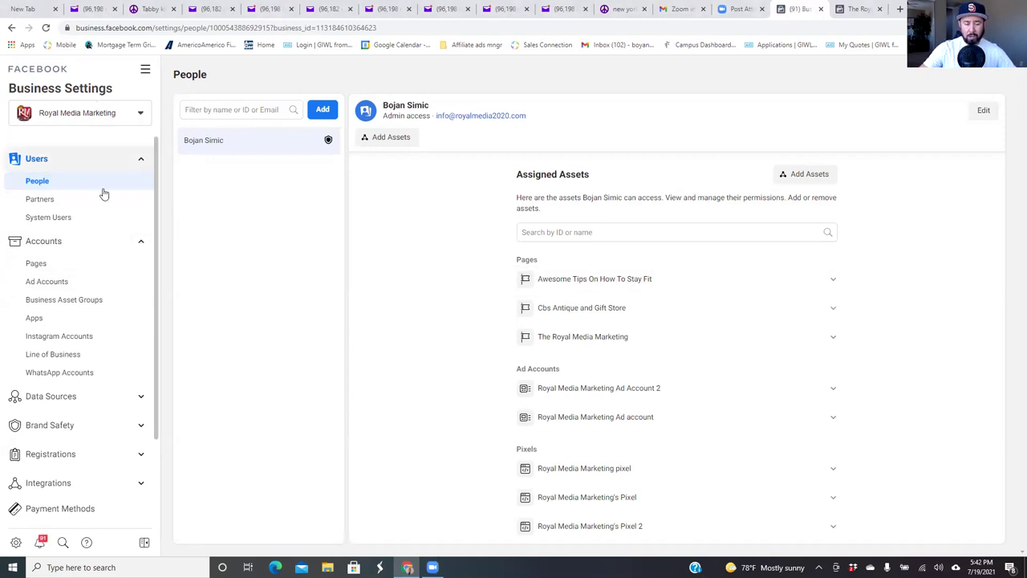
click(55, 271)
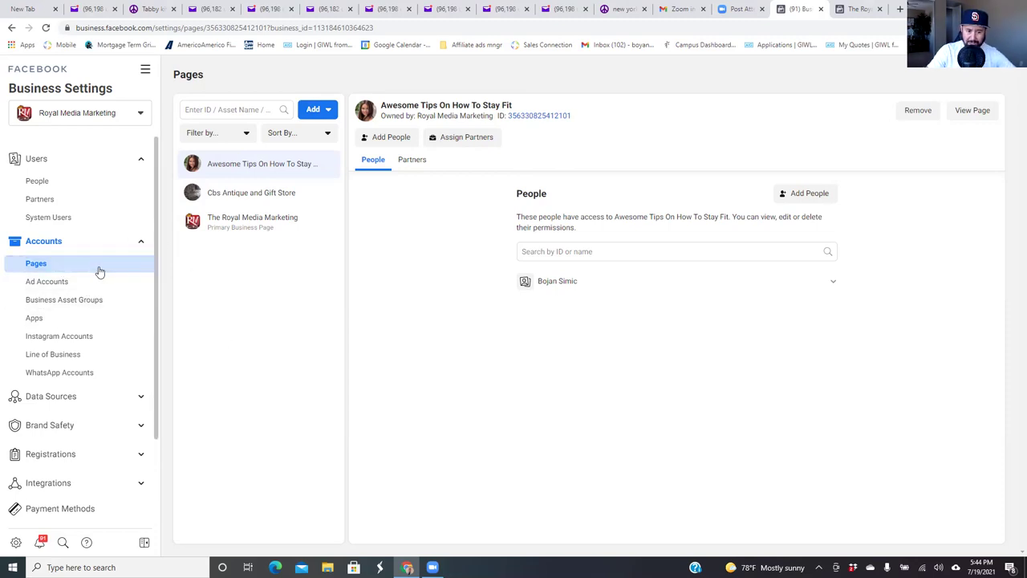
click(319, 113)
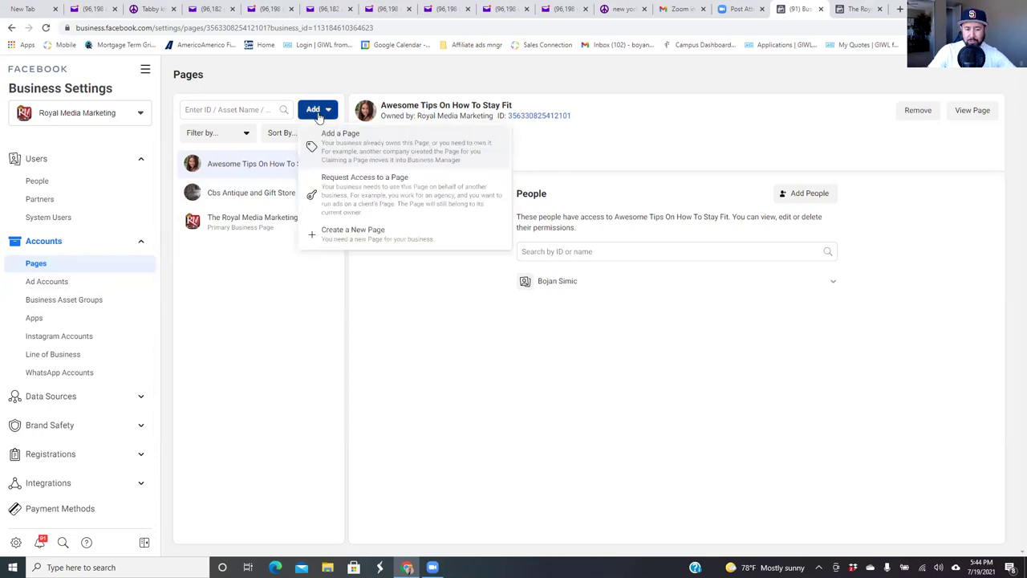
click(347, 189)
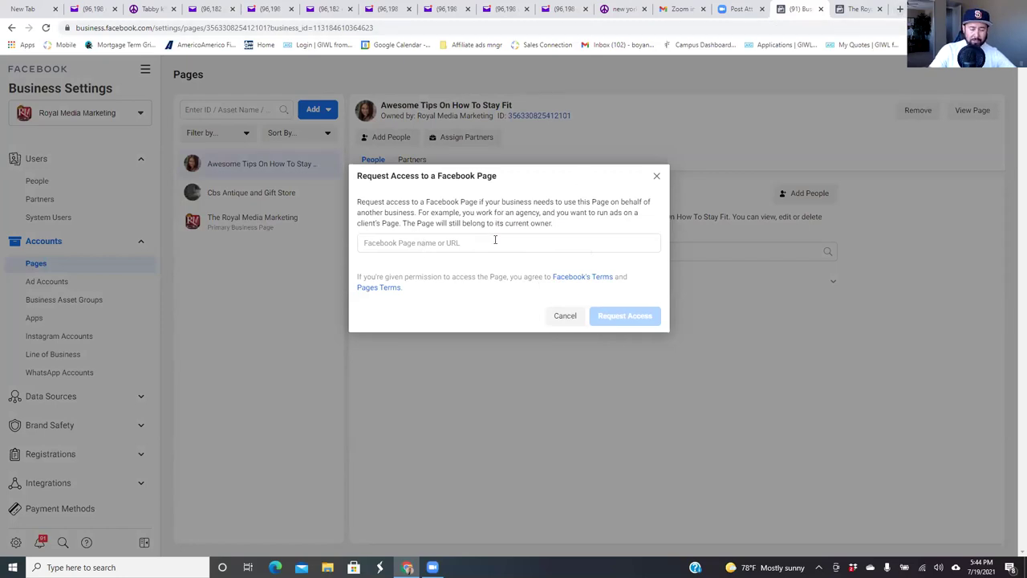
Open Facebook in a new tab and search for the client's personal profile, opening the matching friend's profile
click(900, 9)
click(452, 289)
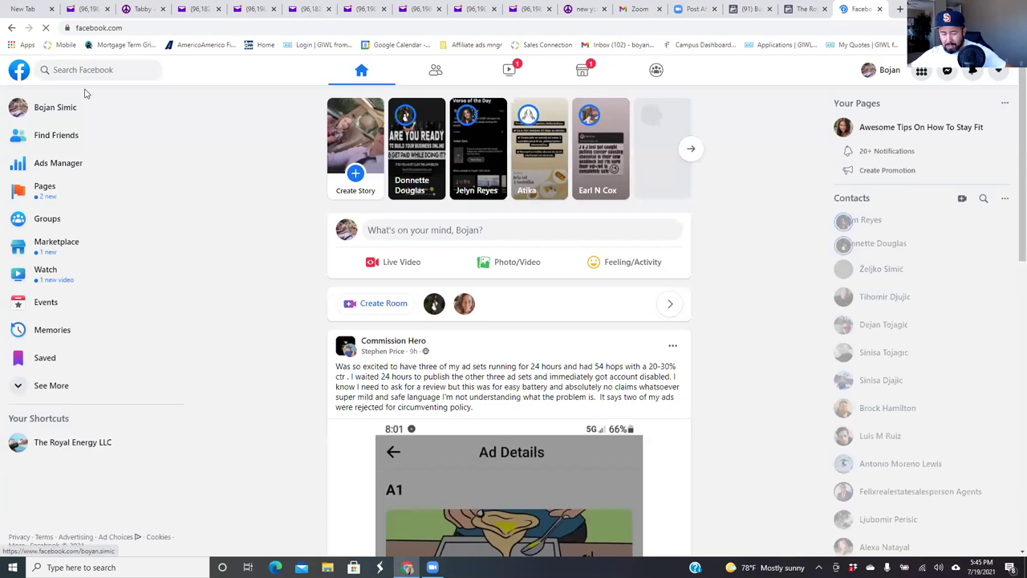
click(96, 70)
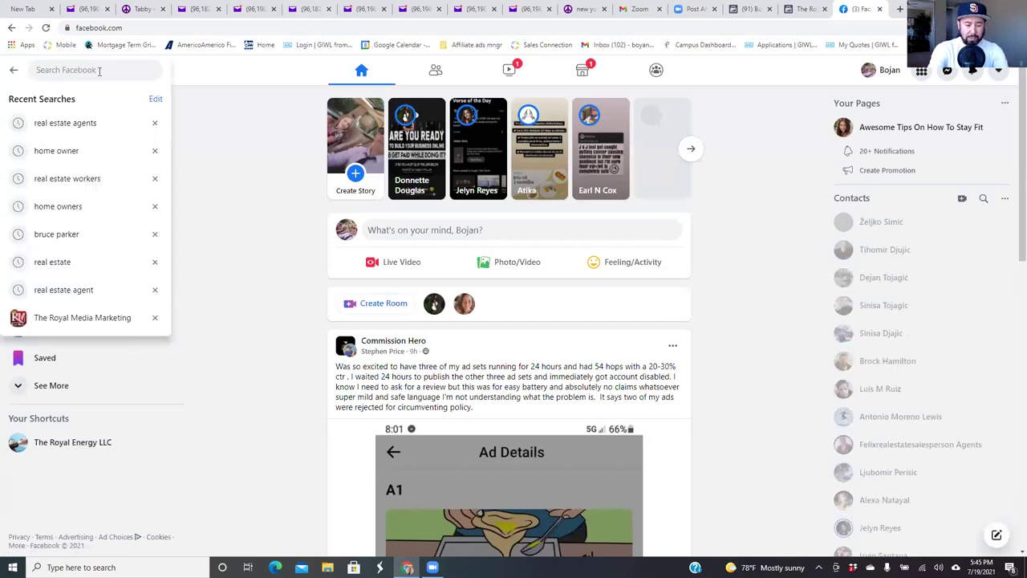
text(david)
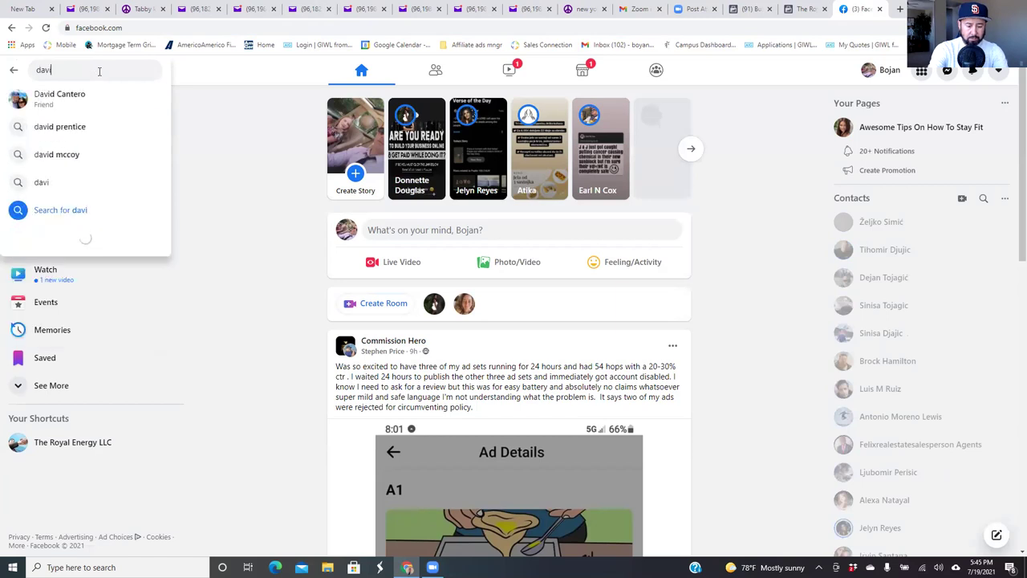
click(69, 96)
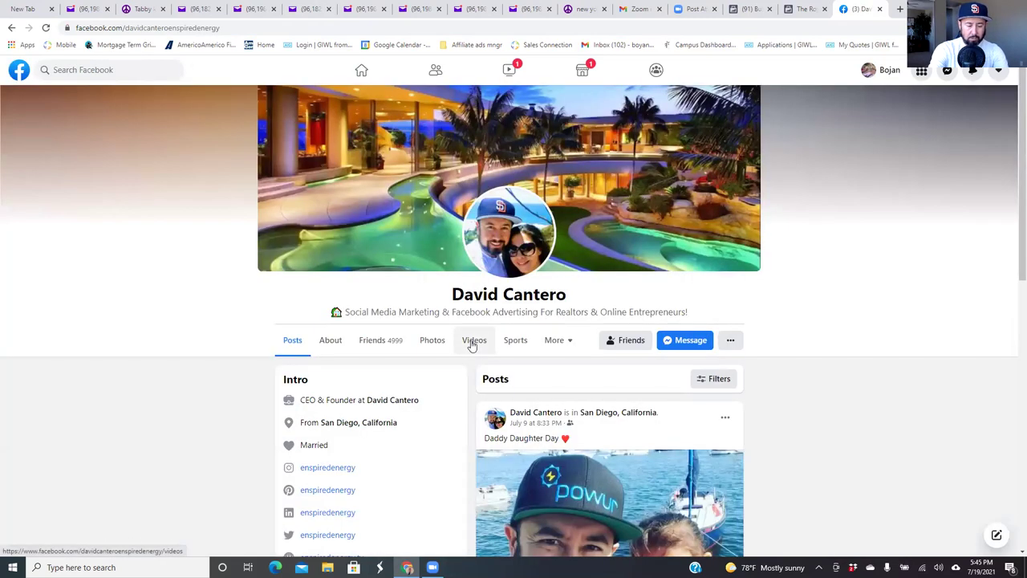
Open the Page linked in the client's profile intro and copy its full web address
scroll(472, 343, down, 2)
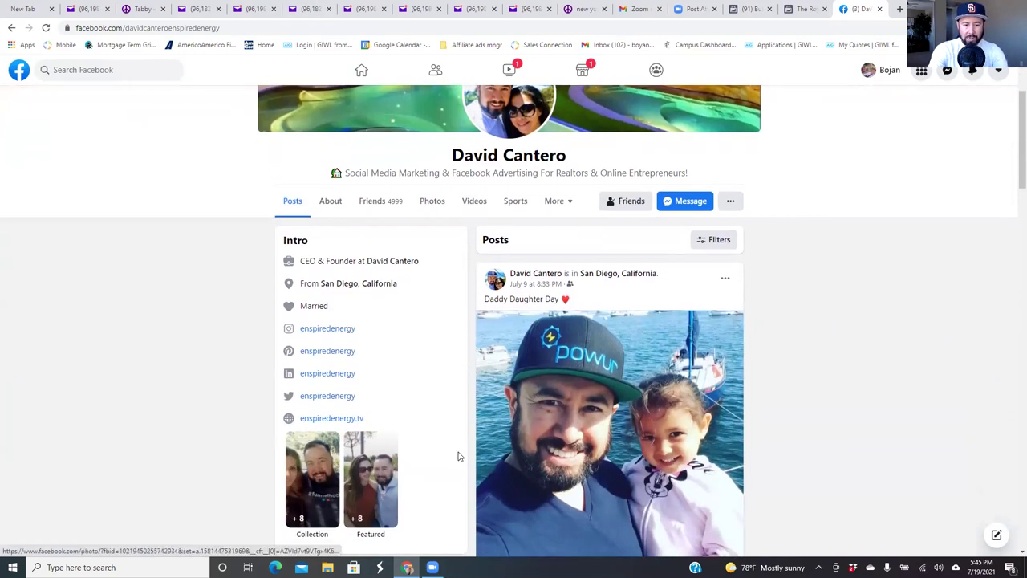
mouse_move(393, 264)
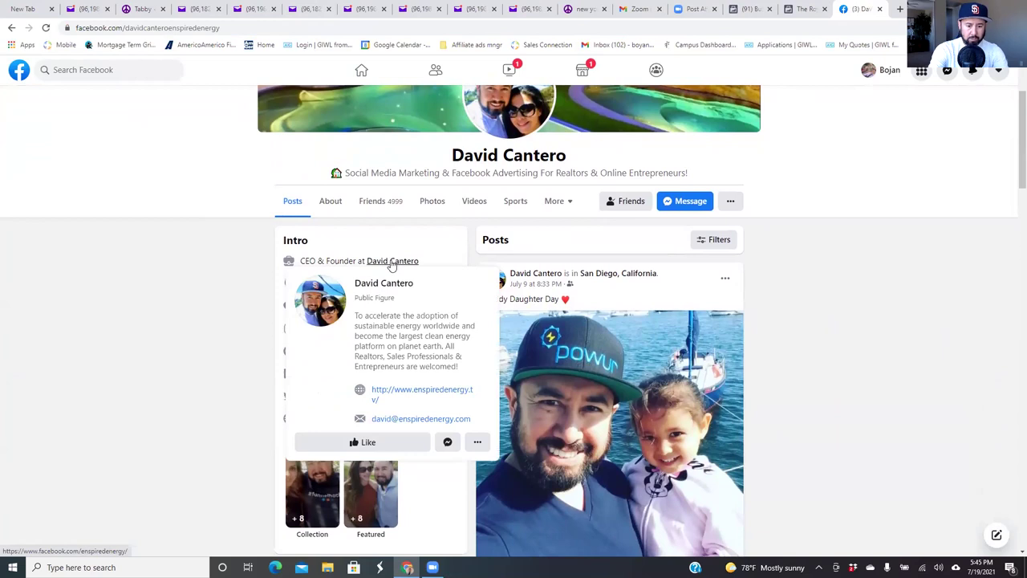
click(386, 284)
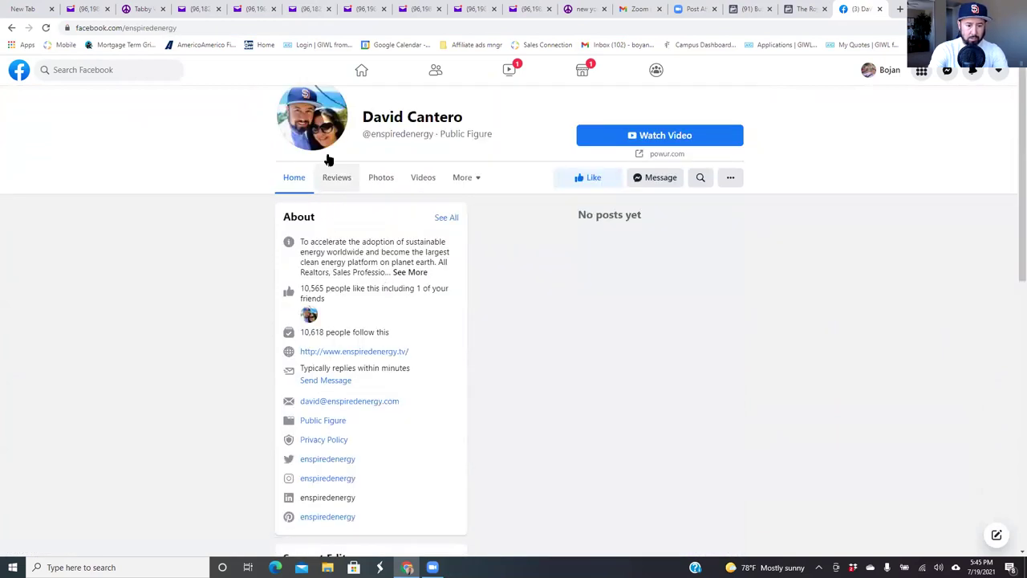
right_click(419, 133)
click(488, 109)
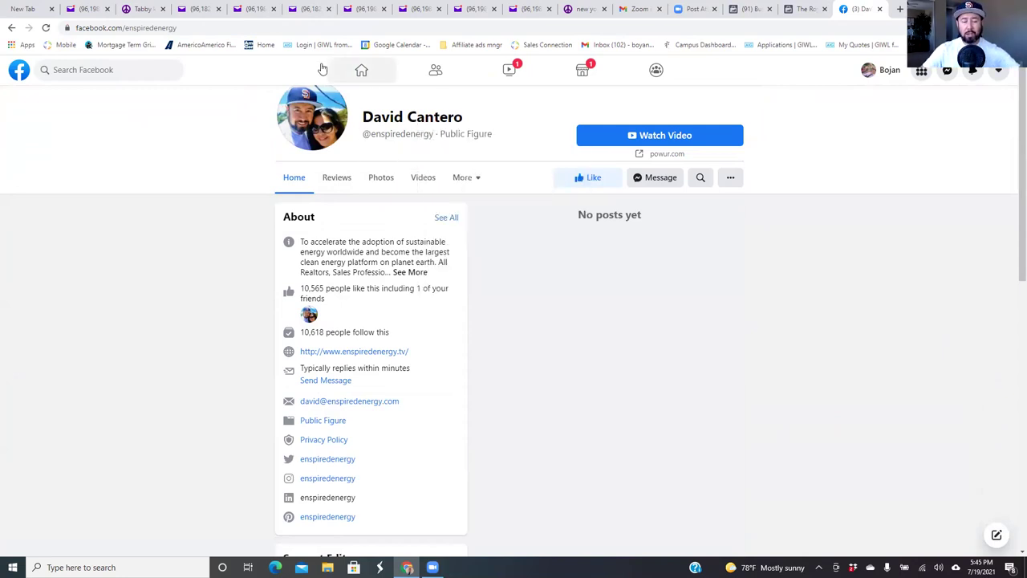
double_click(263, 24)
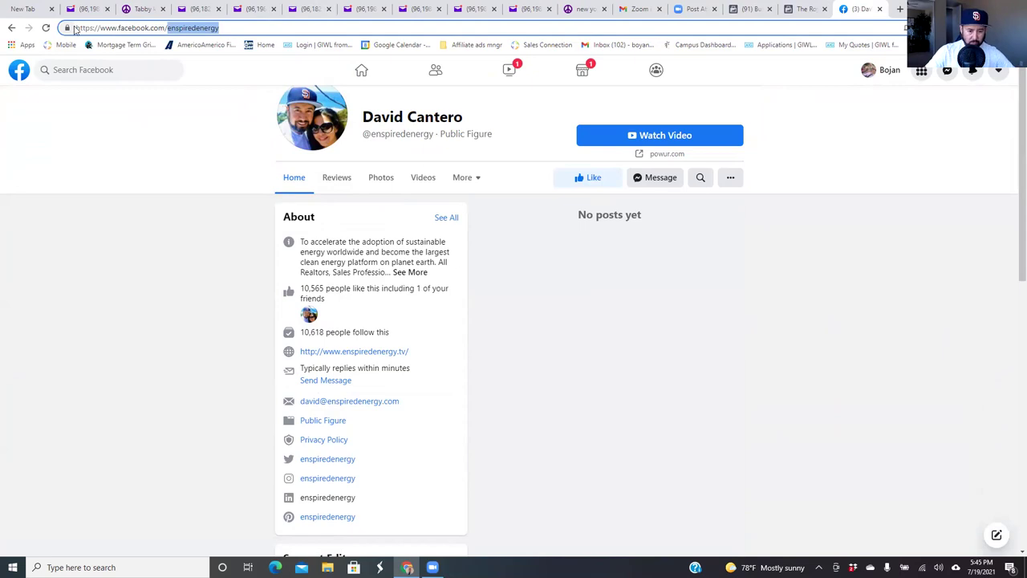
drag(235, 25, 77, 32)
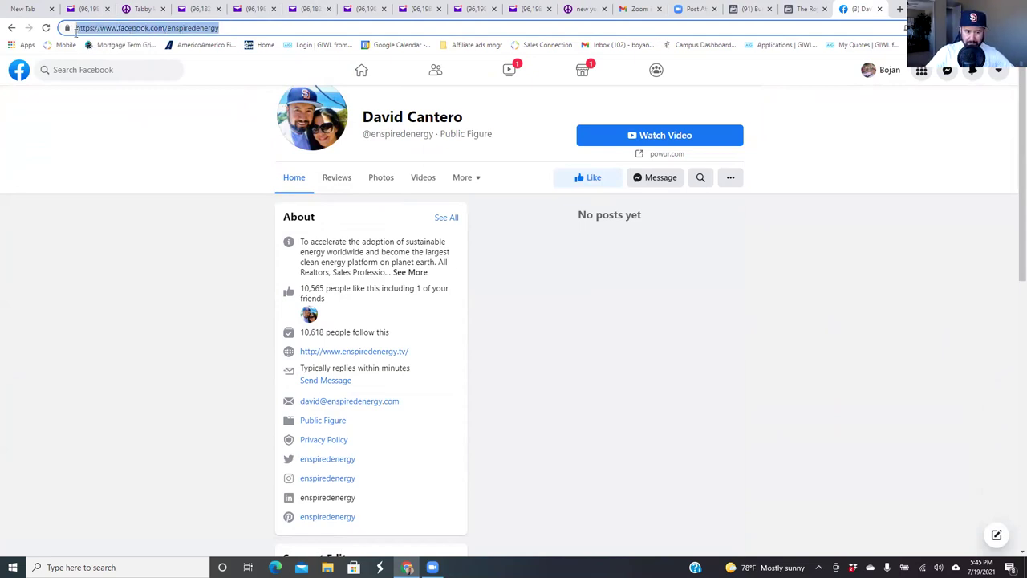
click(805, 9)
click(857, 8)
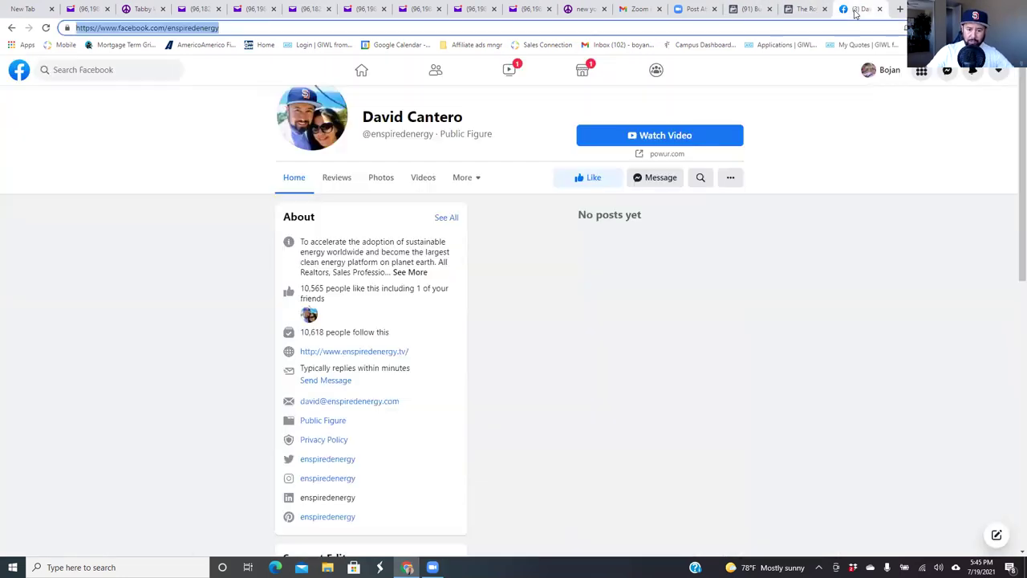
click(748, 9)
click(430, 243)
text(https://www.facebook.com/enspiredenergy)
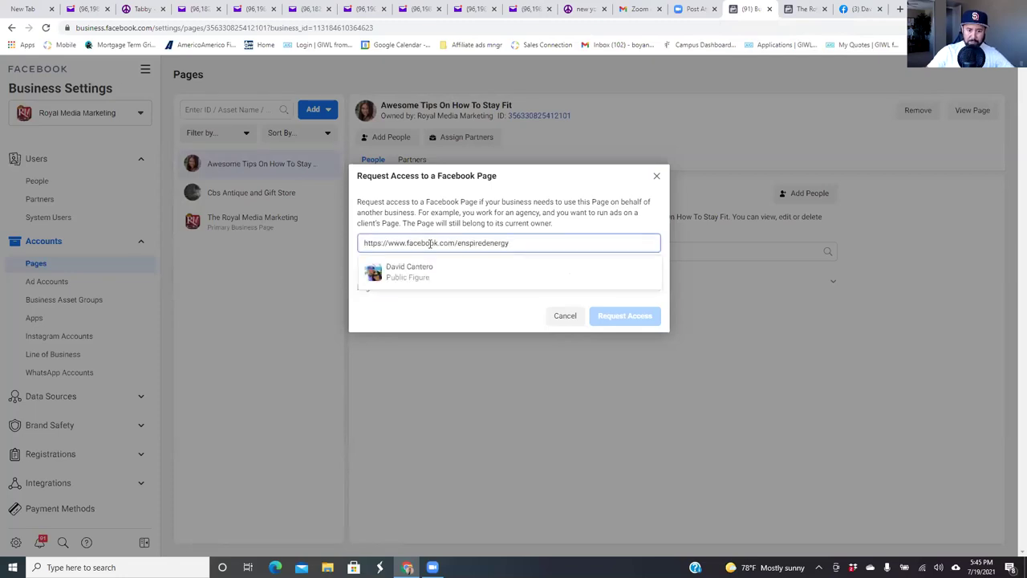
click(441, 272)
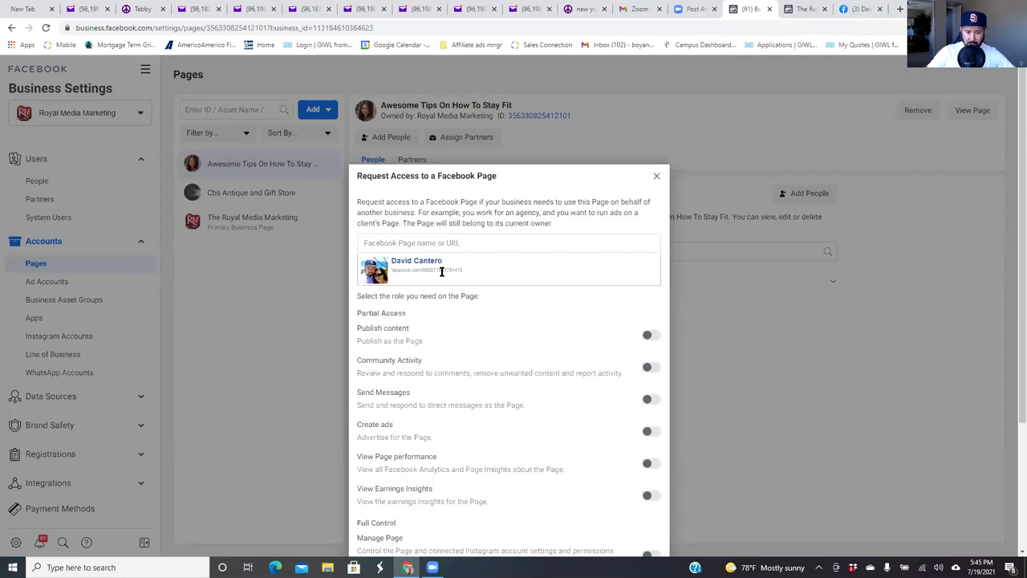
Enable the Create ads role for the Page, send the access request and dismiss the confirmation
scroll(622, 324, down, 3)
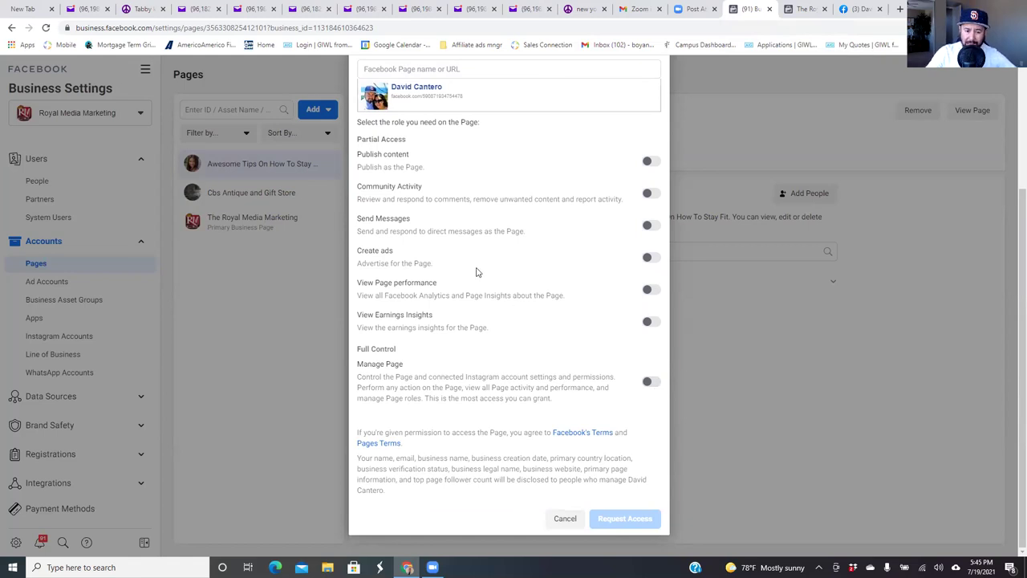
click(651, 257)
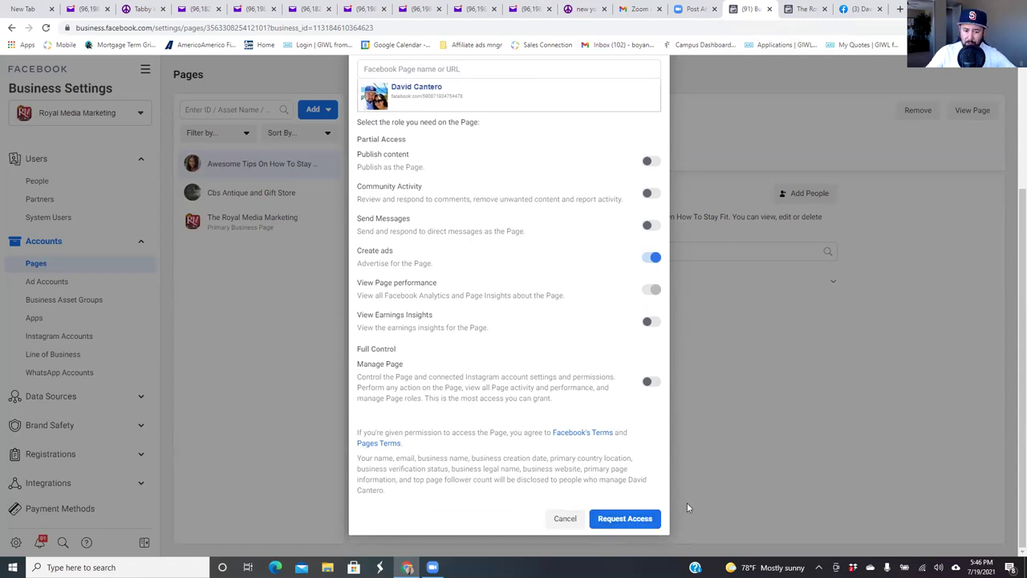
click(630, 520)
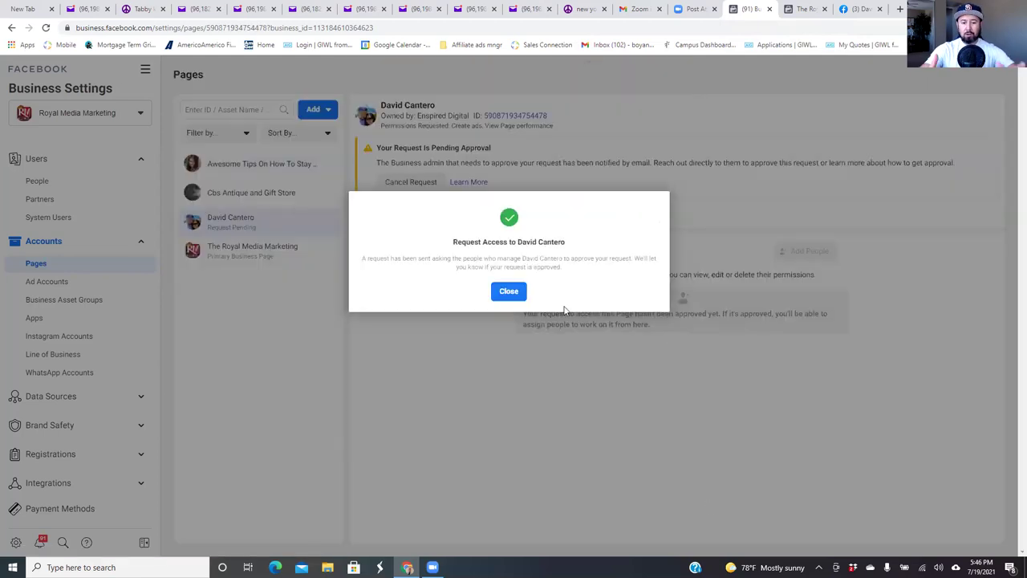
click(508, 295)
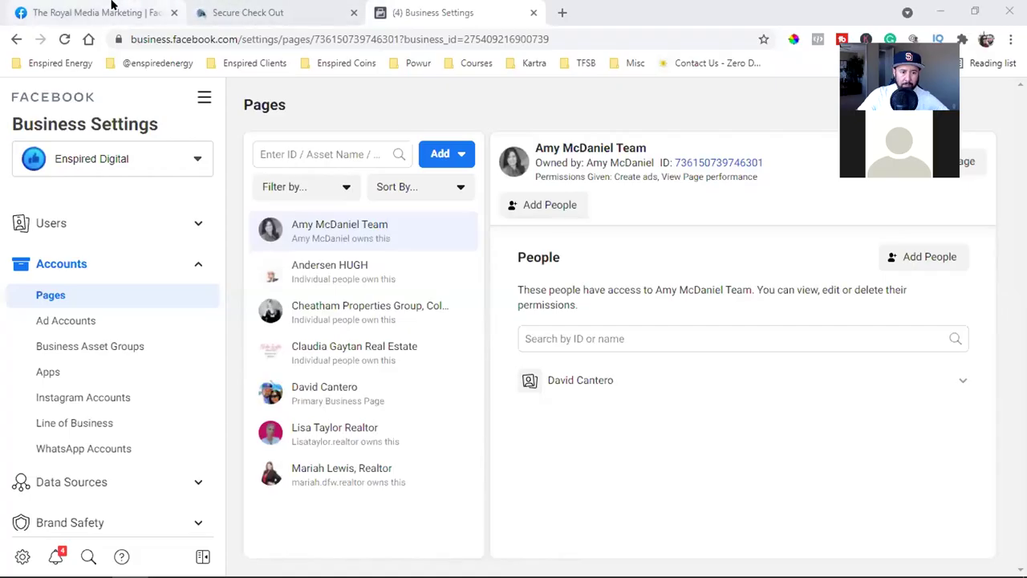
In the Page owner's browser, open the personal profile and go to the Page linked in its intro
click(110, 10)
click(828, 100)
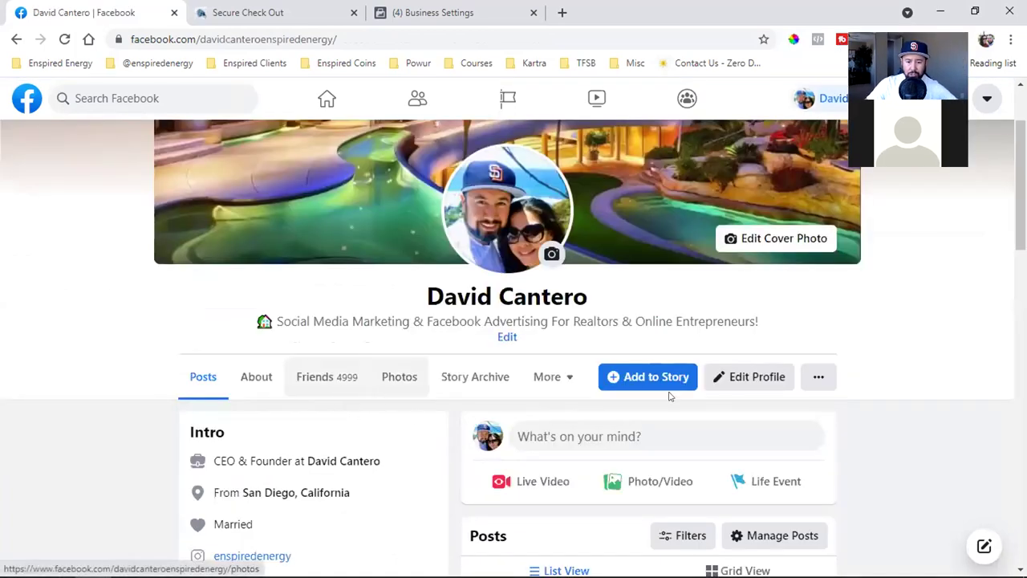
click(333, 461)
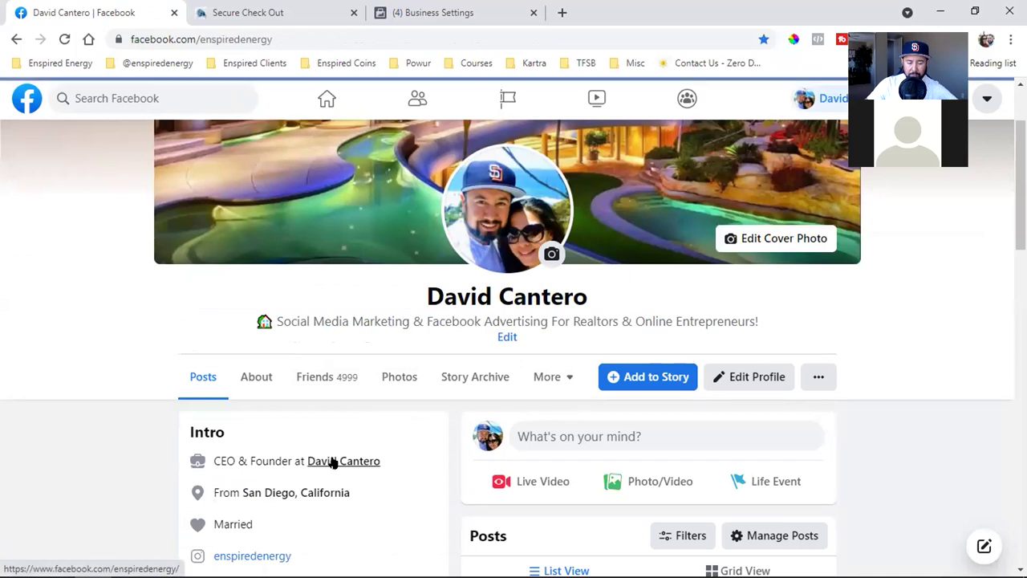
mouse_move(333, 463)
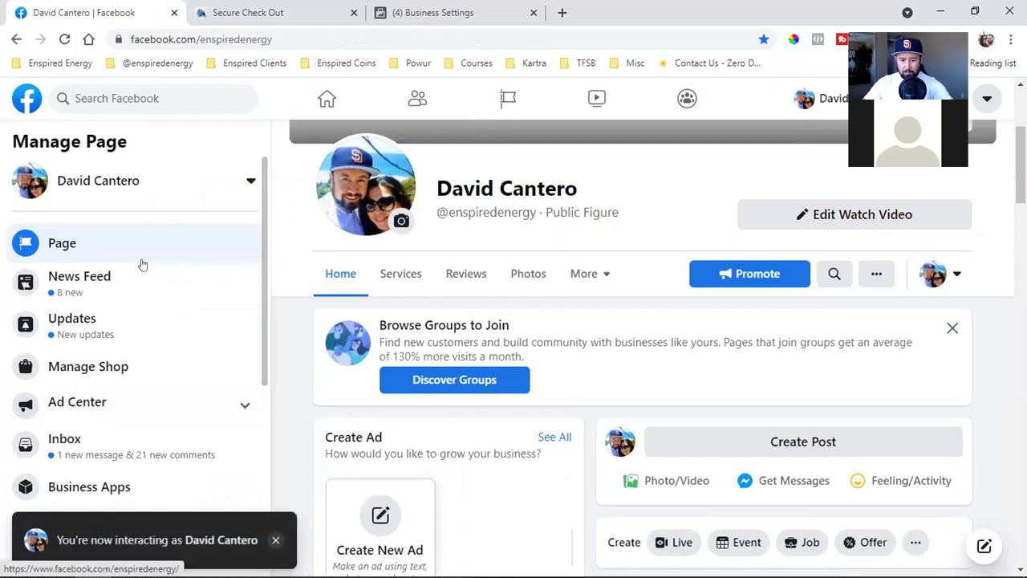
Open the Page Roles section in the Page's settings
scroll(40, 392, down, 3)
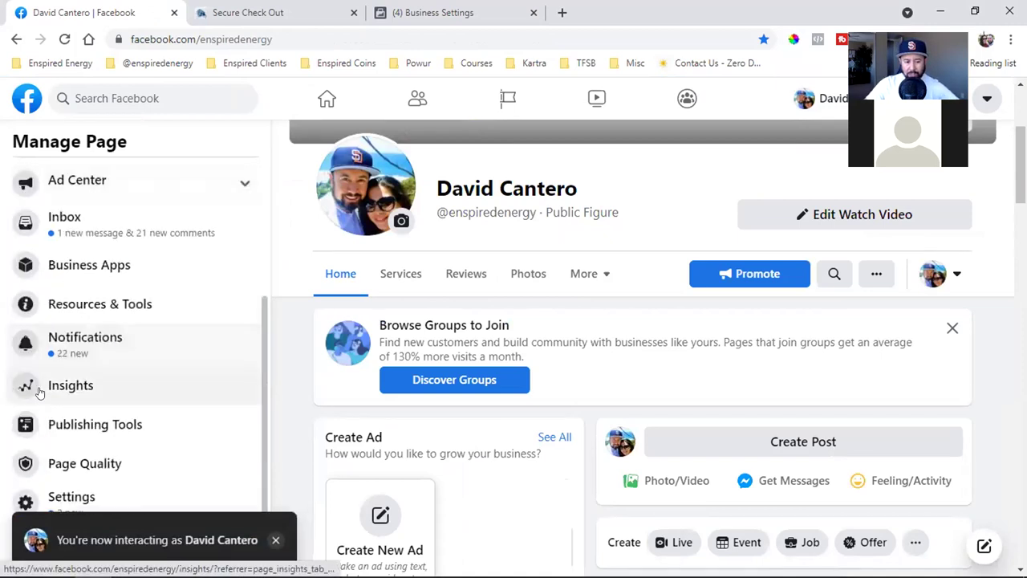
click(72, 497)
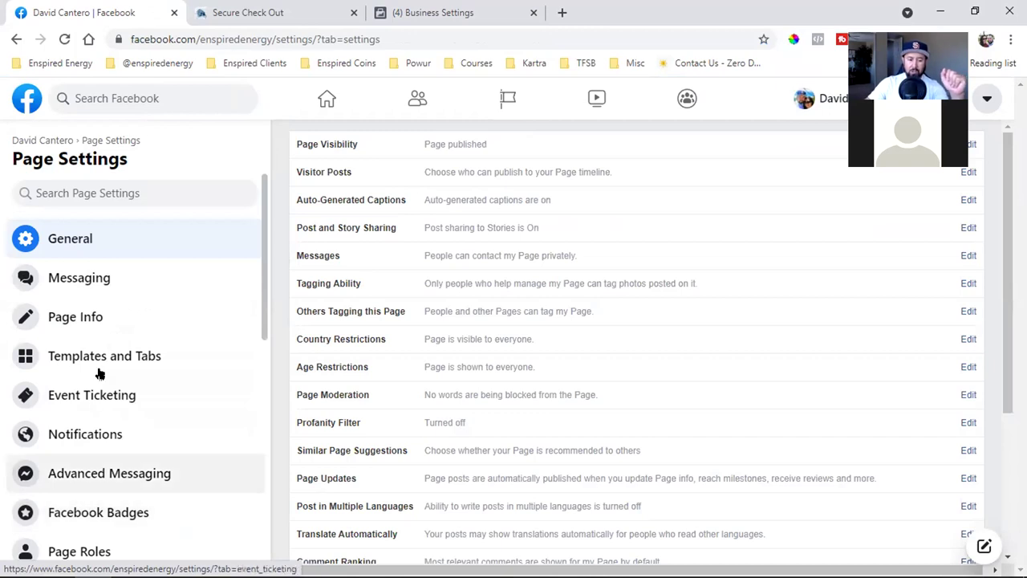
scroll(101, 344, down, 1)
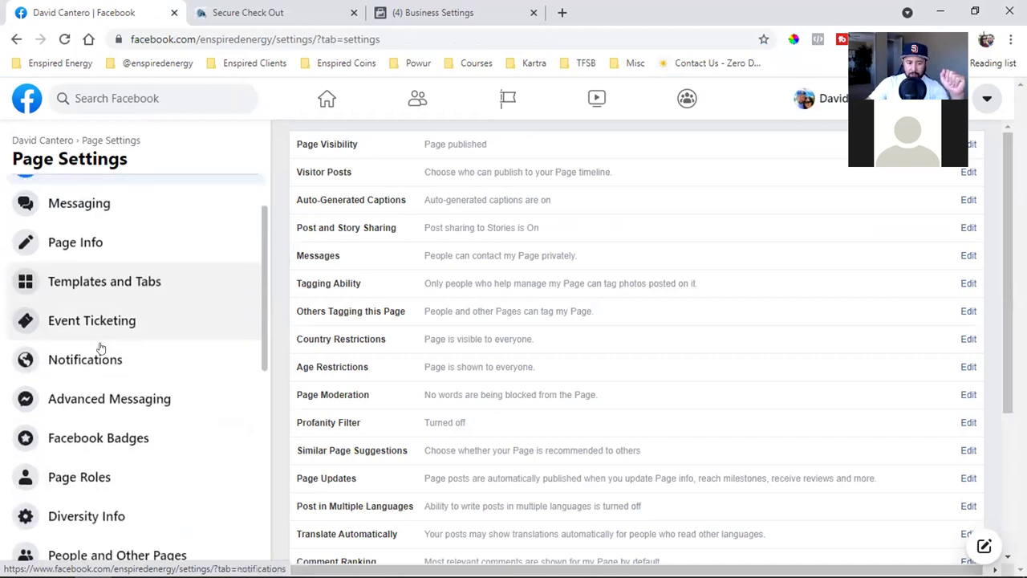
click(92, 479)
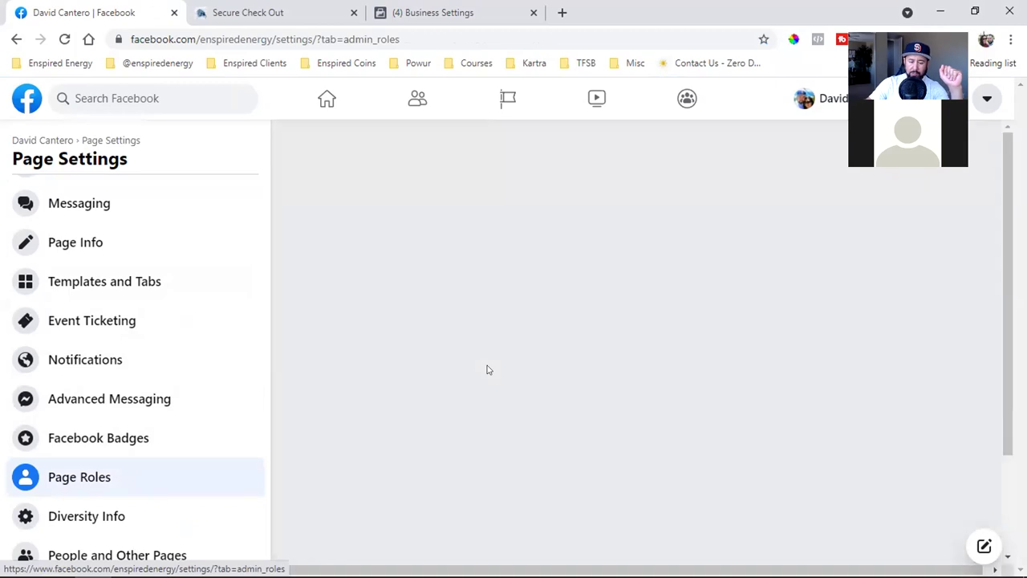
Review and accept Royal Media Marketing's pending partner request for the Page, re-entering the account password to authorise it
scroll(568, 369, down, 2)
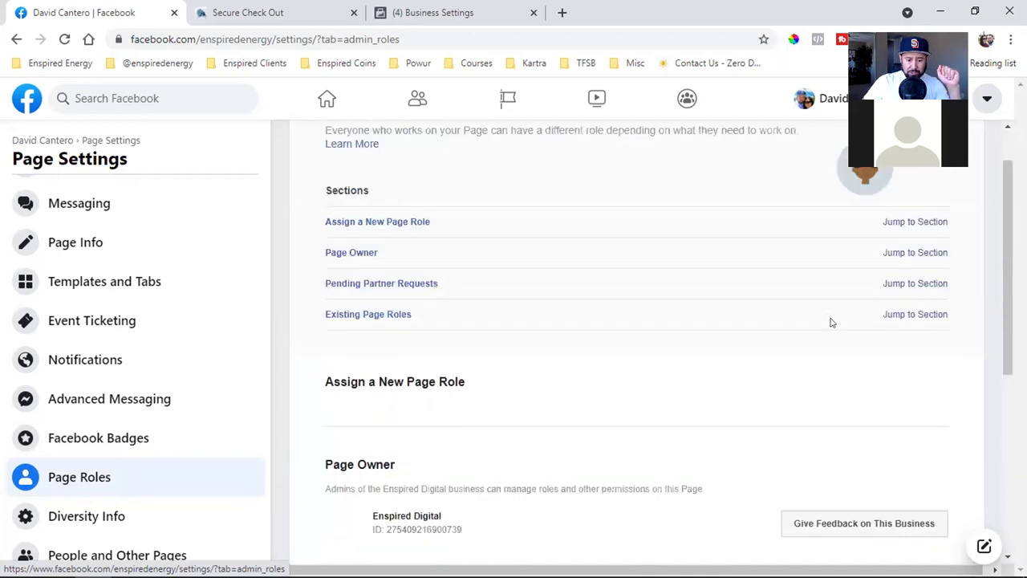
scroll(831, 322, down, 2)
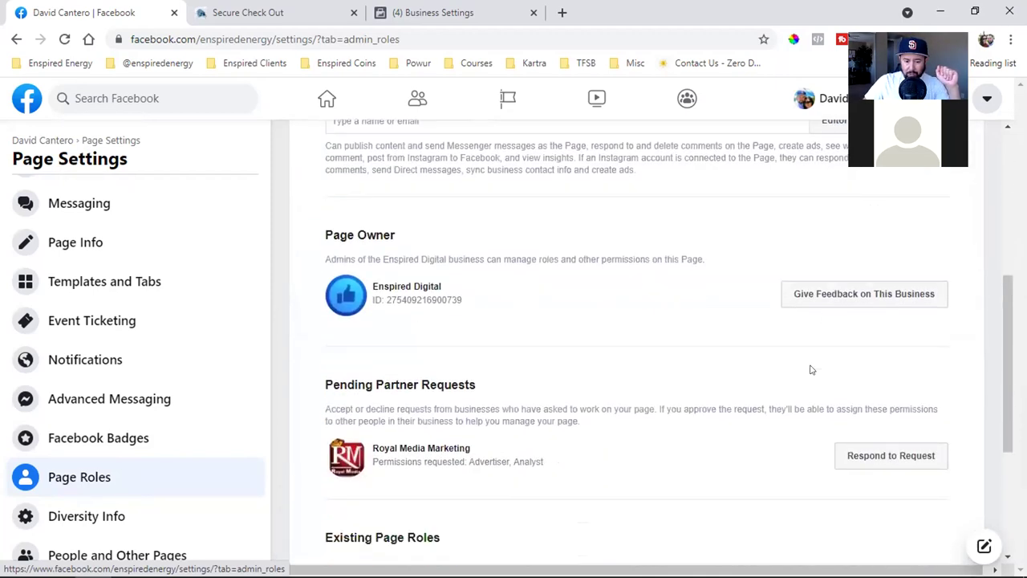
scroll(361, 389, down, 1)
triple_click(398, 371)
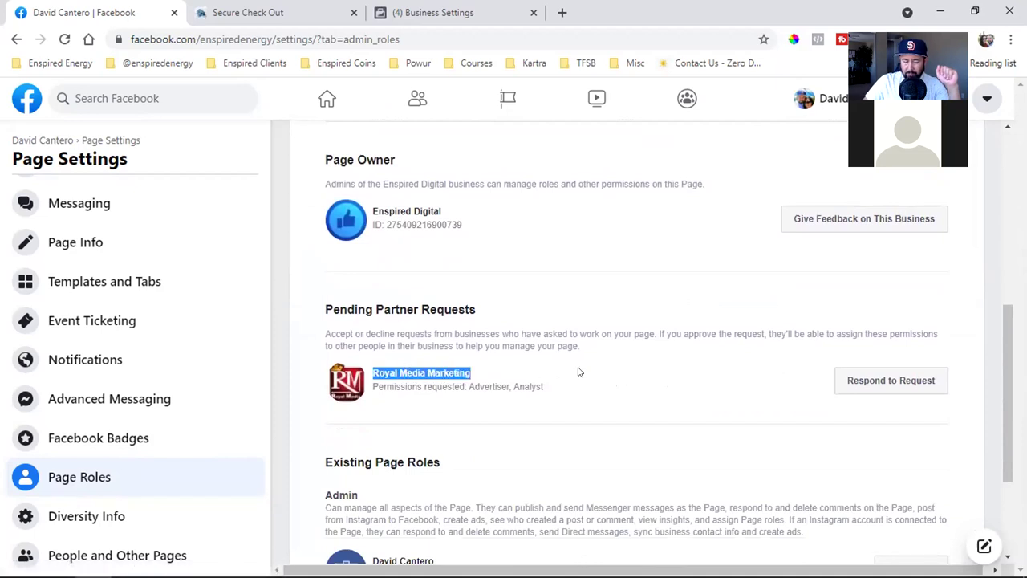
click(549, 371)
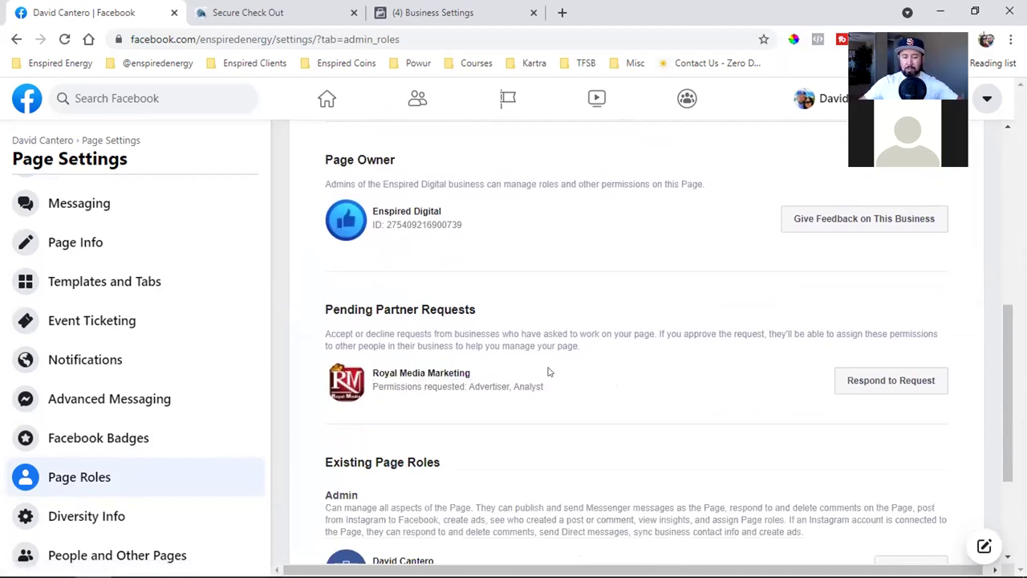
click(853, 391)
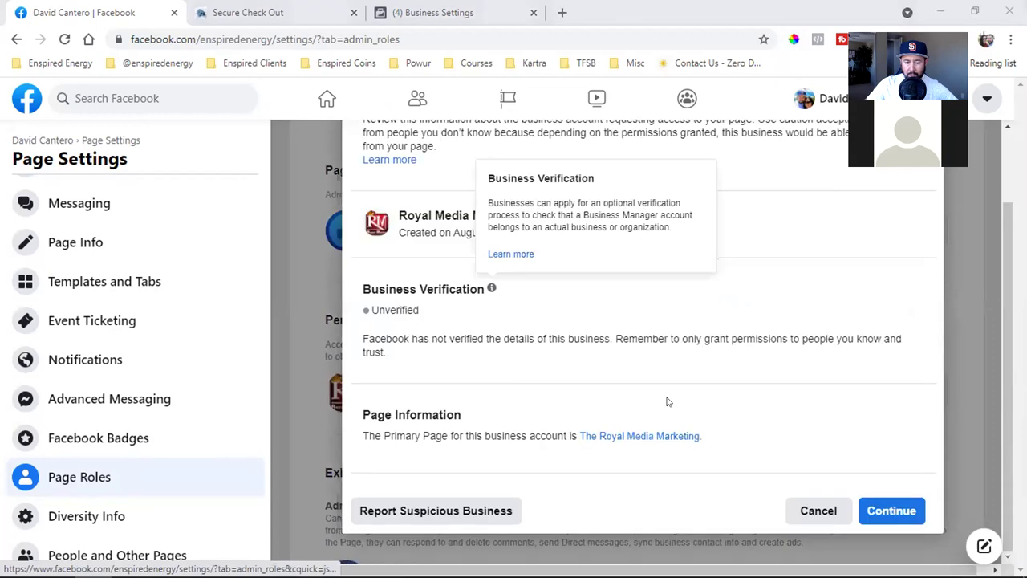
click(885, 512)
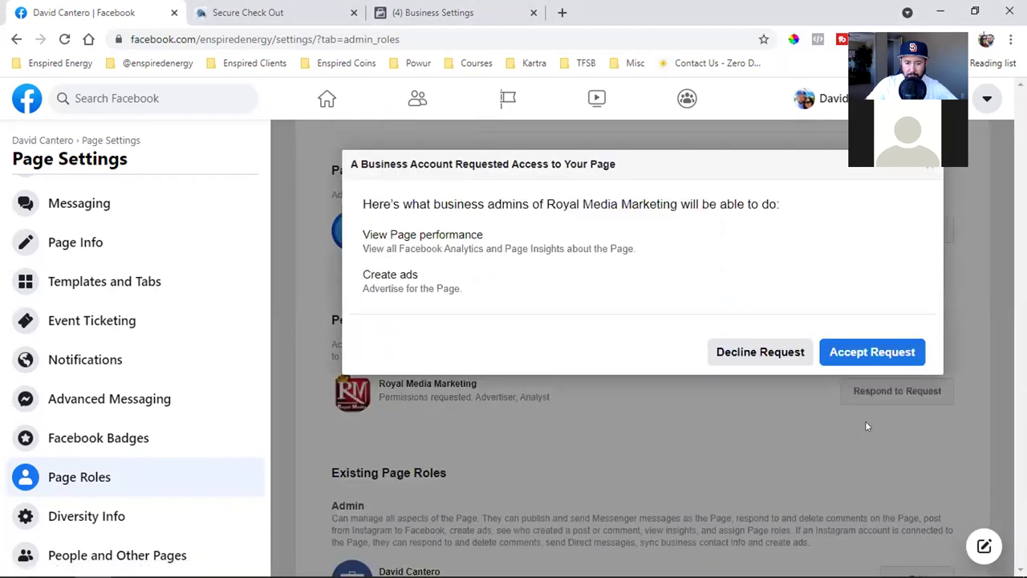
click(872, 353)
key(ctrl+v)
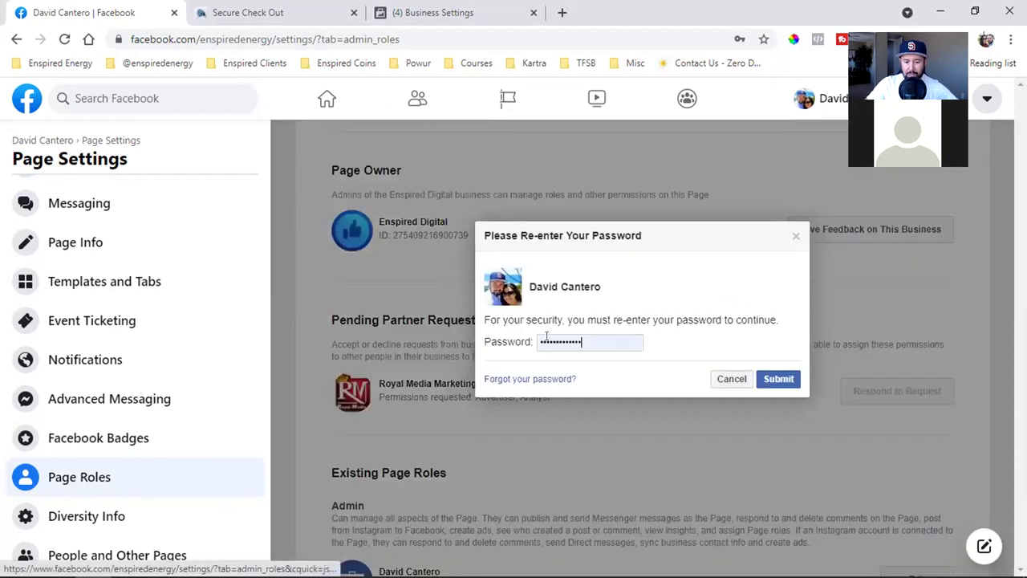
click(766, 374)
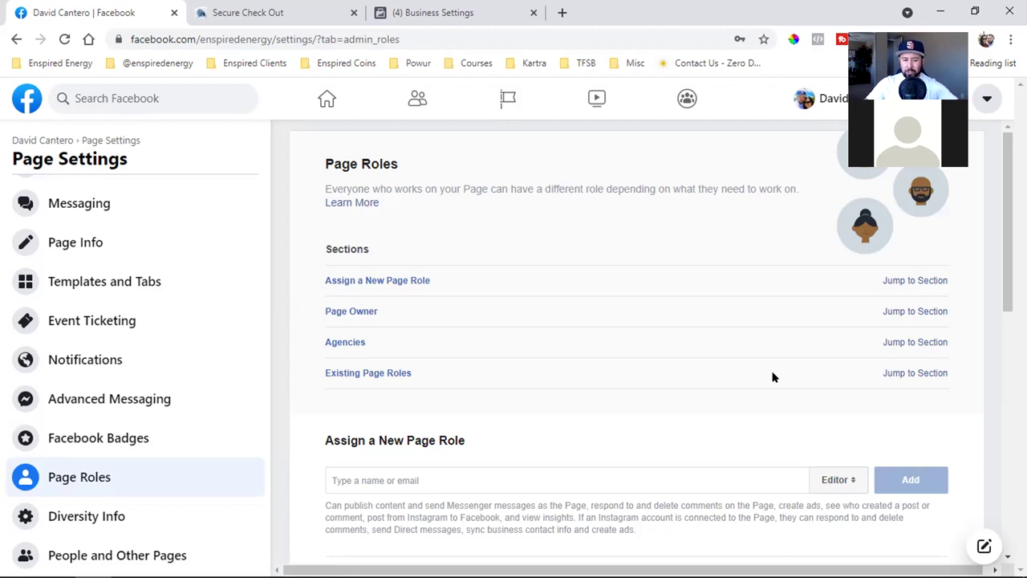
scroll(56, 345, down, 5)
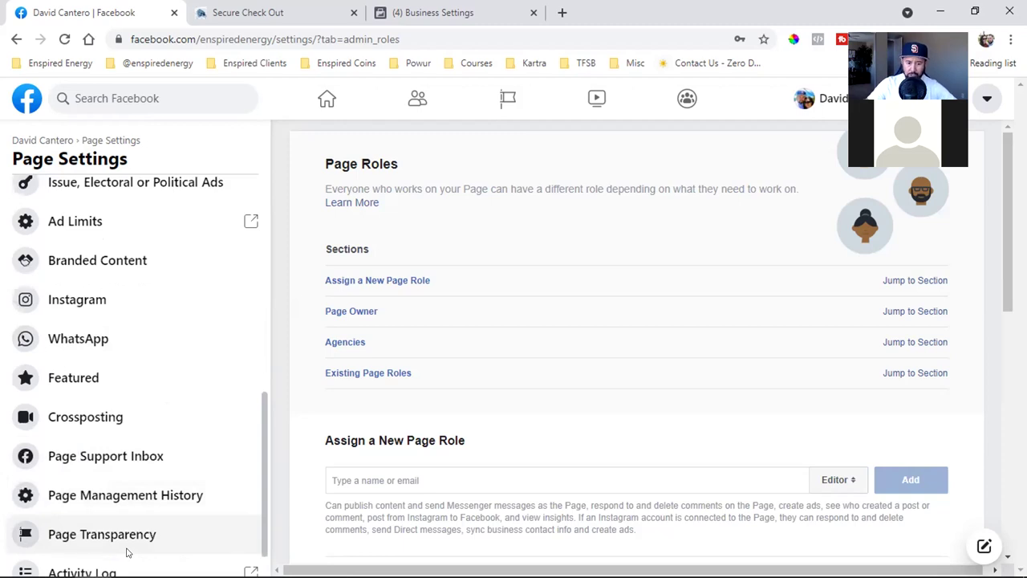
scroll(679, 405, down, 5)
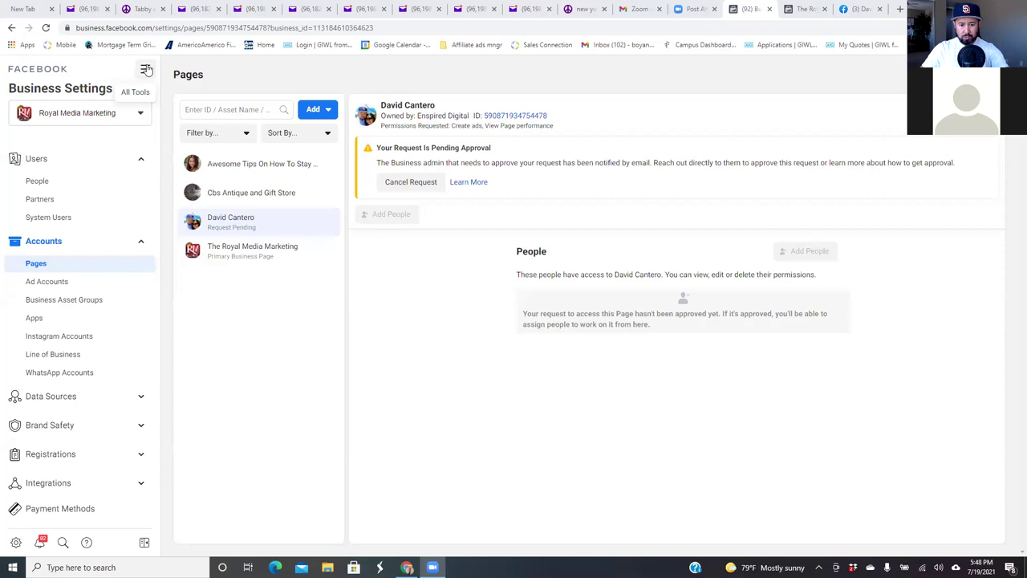
In Royal Media Marketing's Business Settings, reload the Pages list and assign the team member to the client's Page with Create ads permission
click(47, 28)
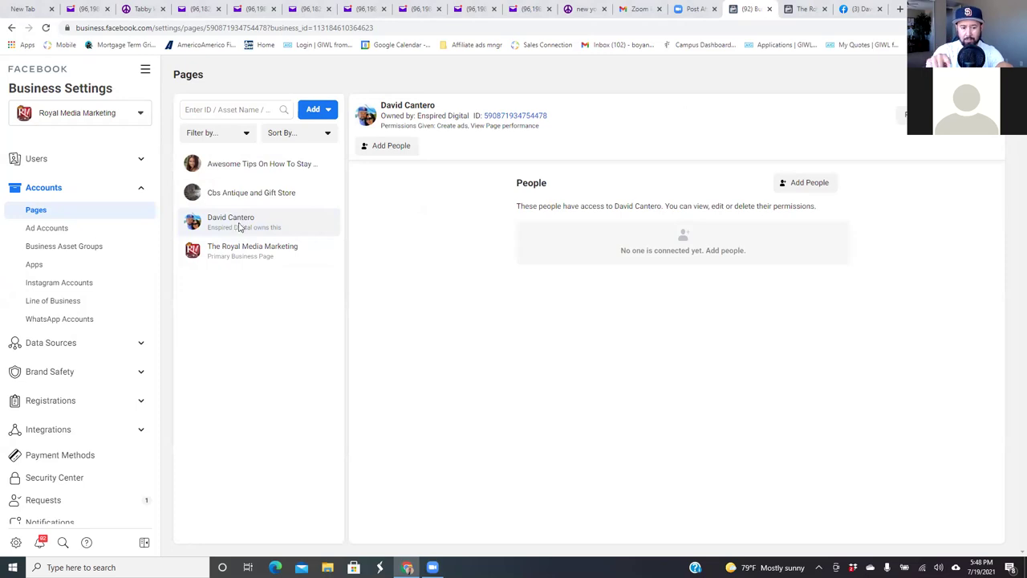
click(816, 183)
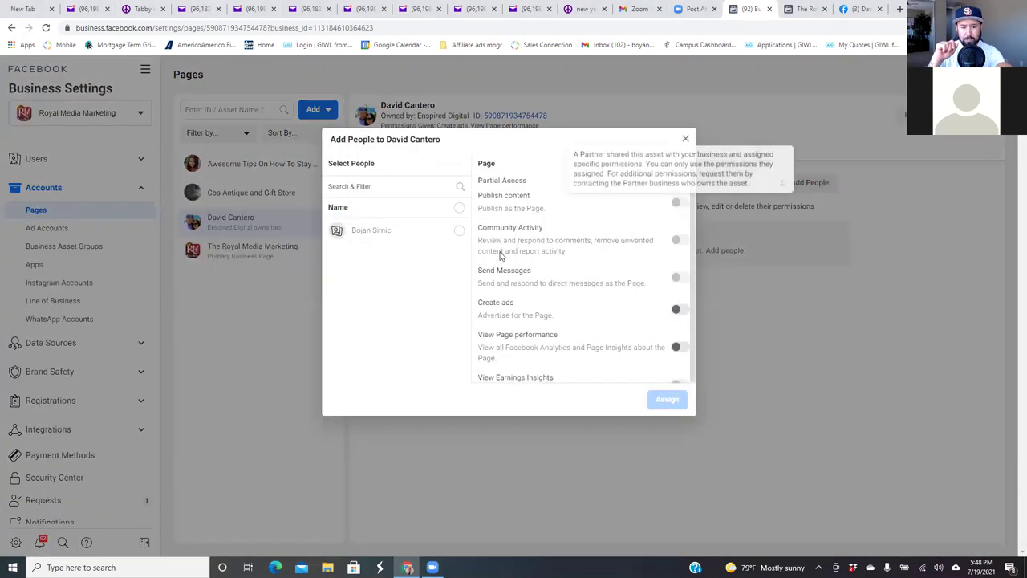
click(459, 232)
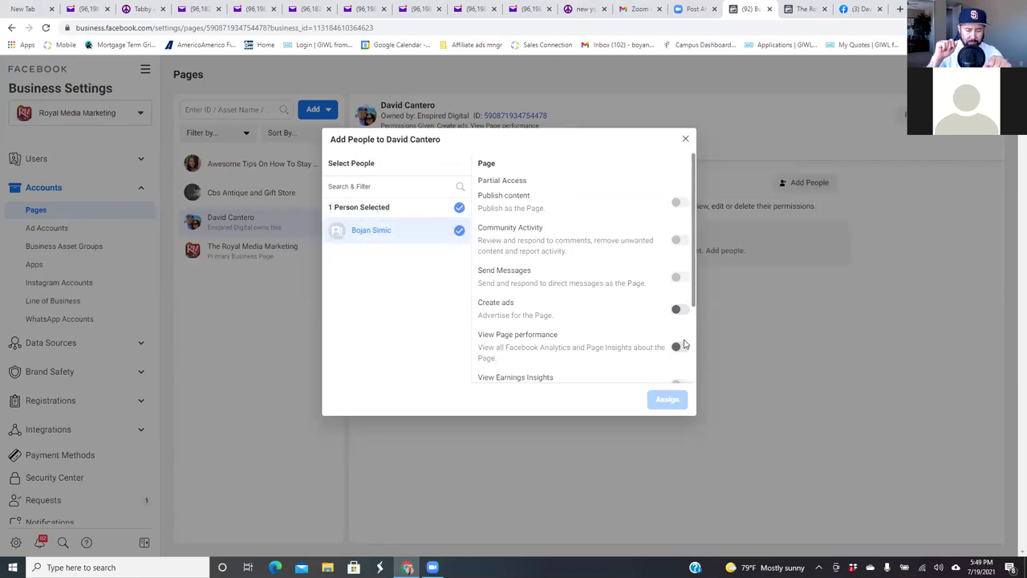
click(678, 311)
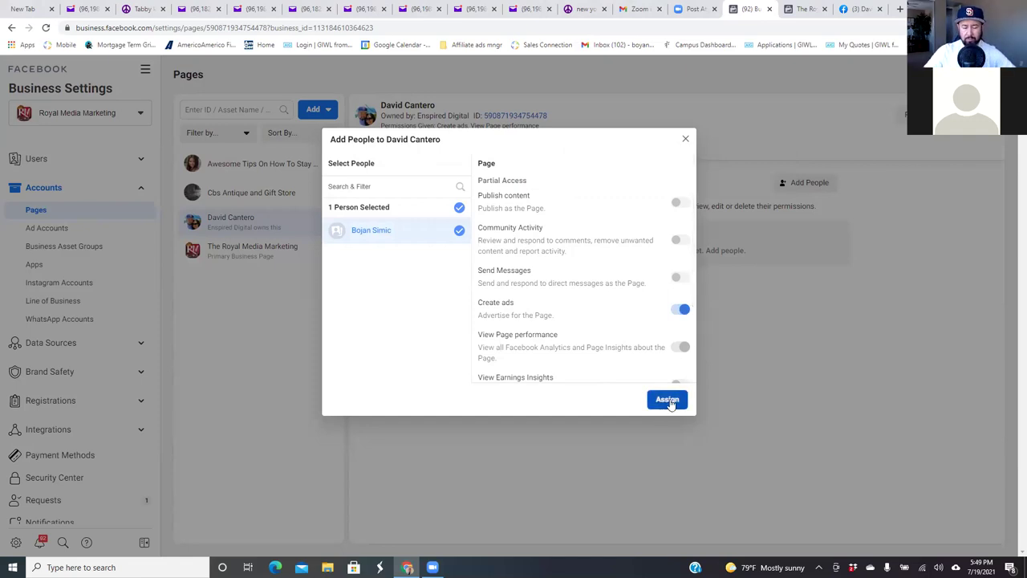
click(669, 400)
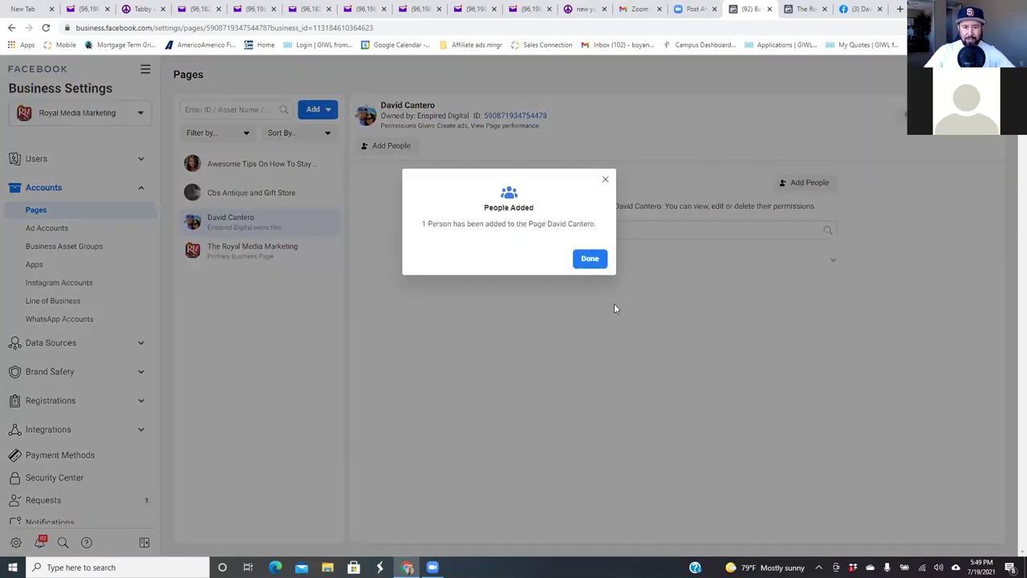
click(584, 262)
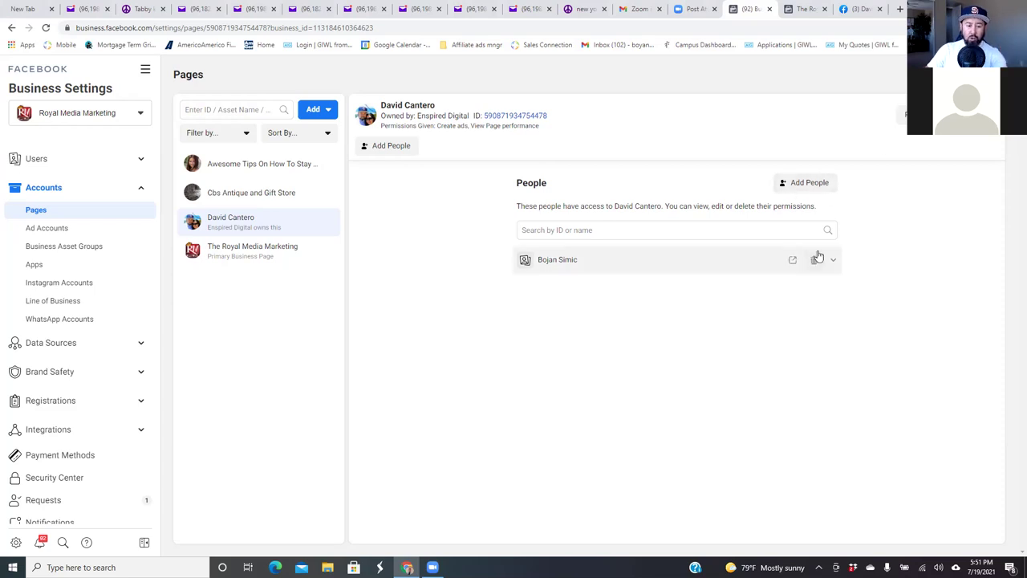
Remove the assigned team member from the client's Page and confirm the removal
click(814, 263)
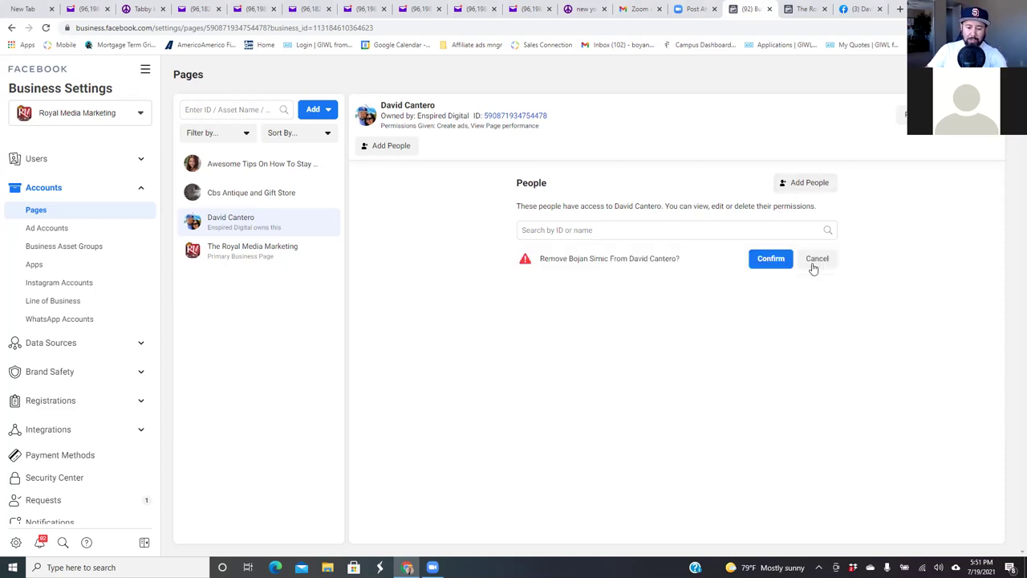
click(768, 264)
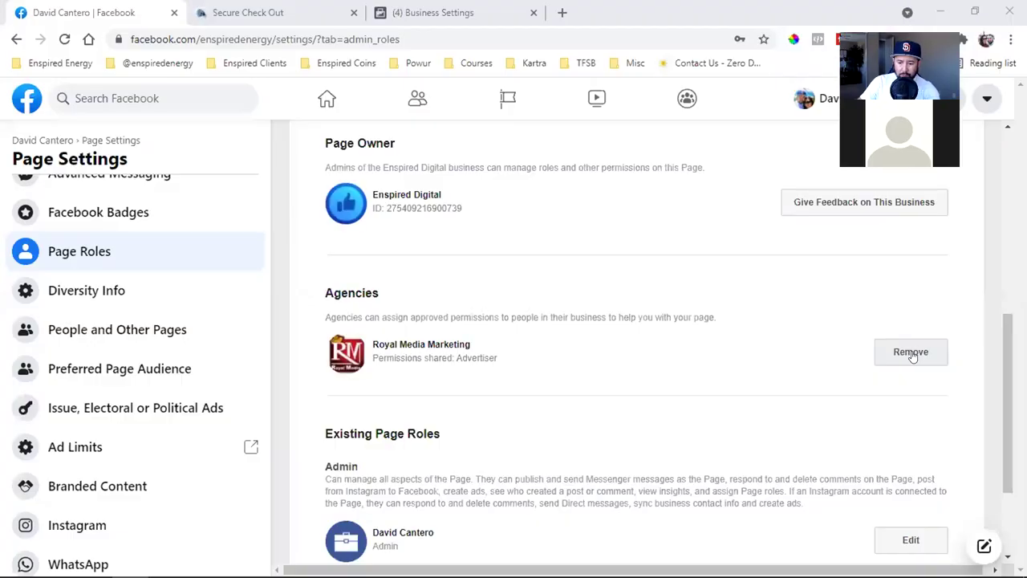
In the Page owner's Page Roles, remove Royal Media Marketing from the agencies, re-entering the account password to authorise it
click(915, 361)
click(799, 336)
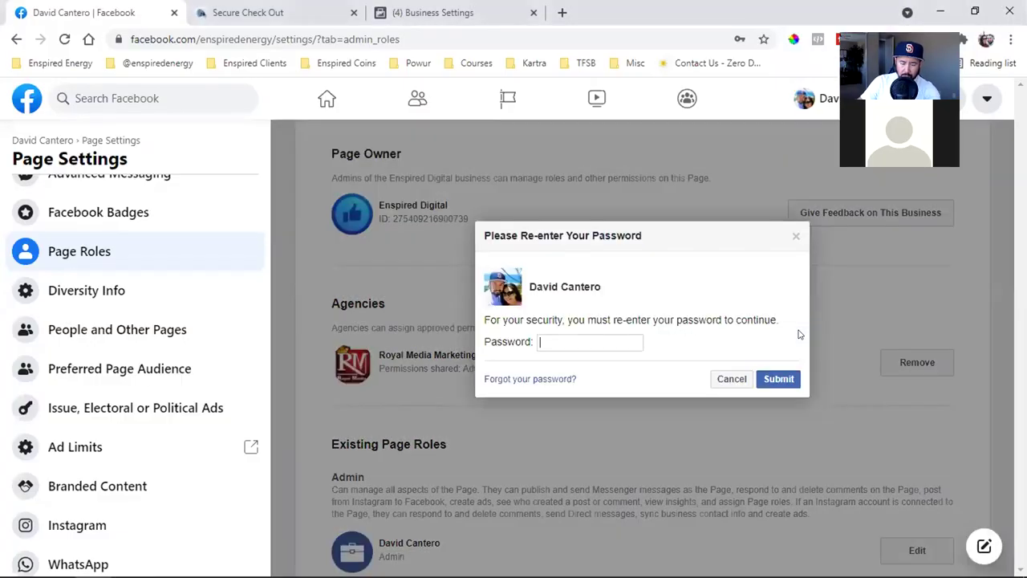
click(585, 343)
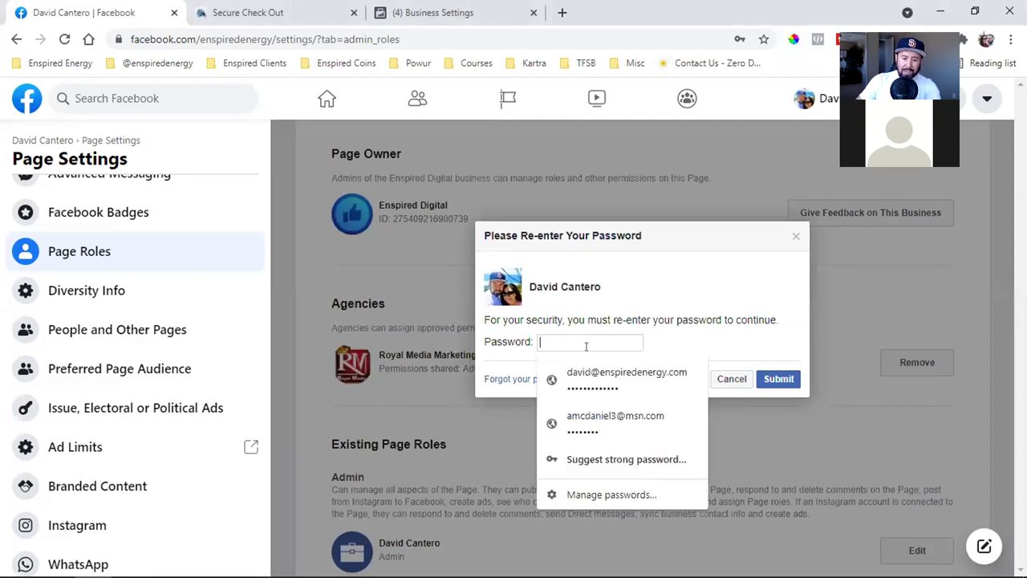
click(595, 373)
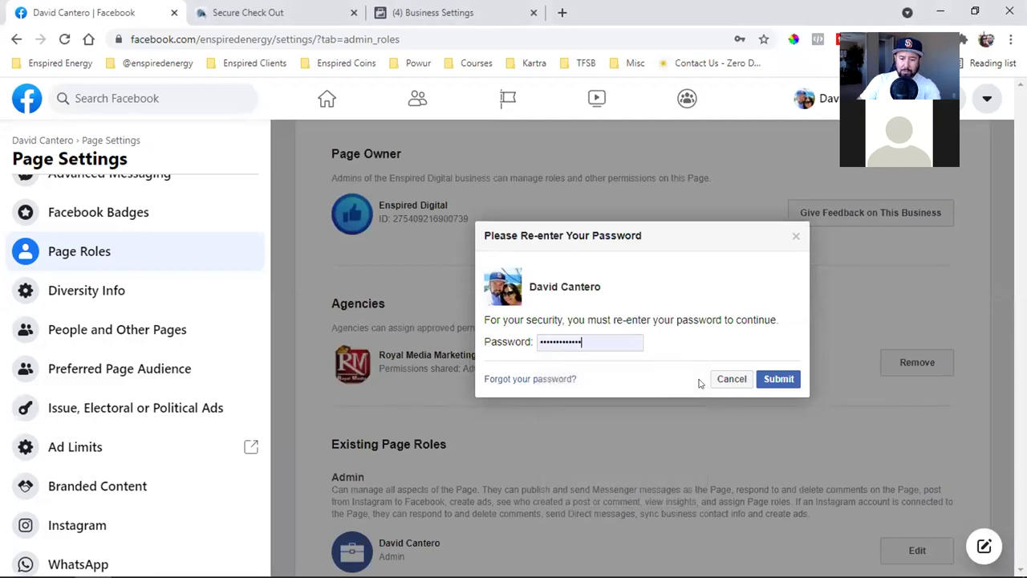
click(778, 381)
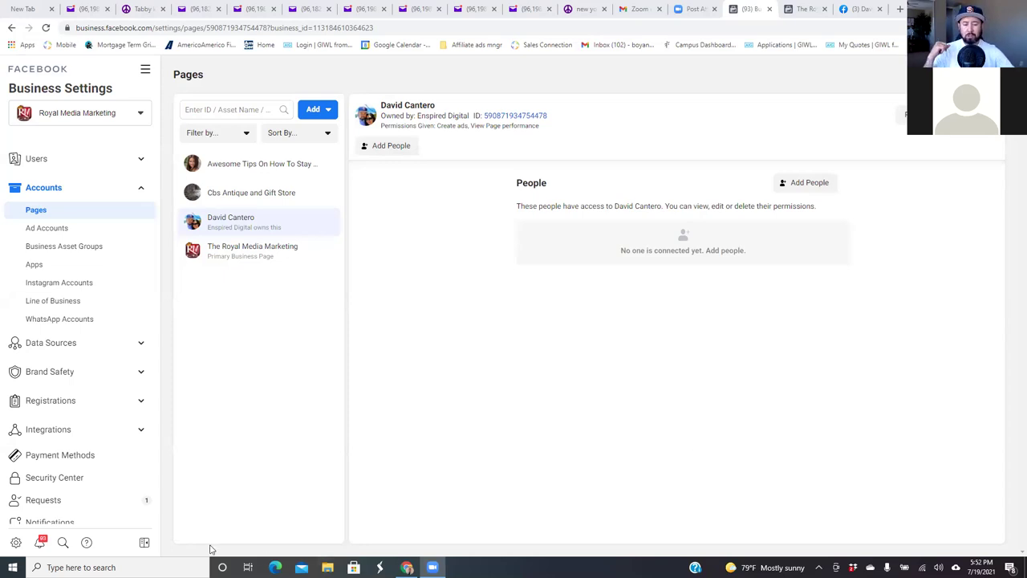
In Royal Media Marketing's Business Settings, check the received requests and reload the Pages list to verify the Page's access status
click(57, 490)
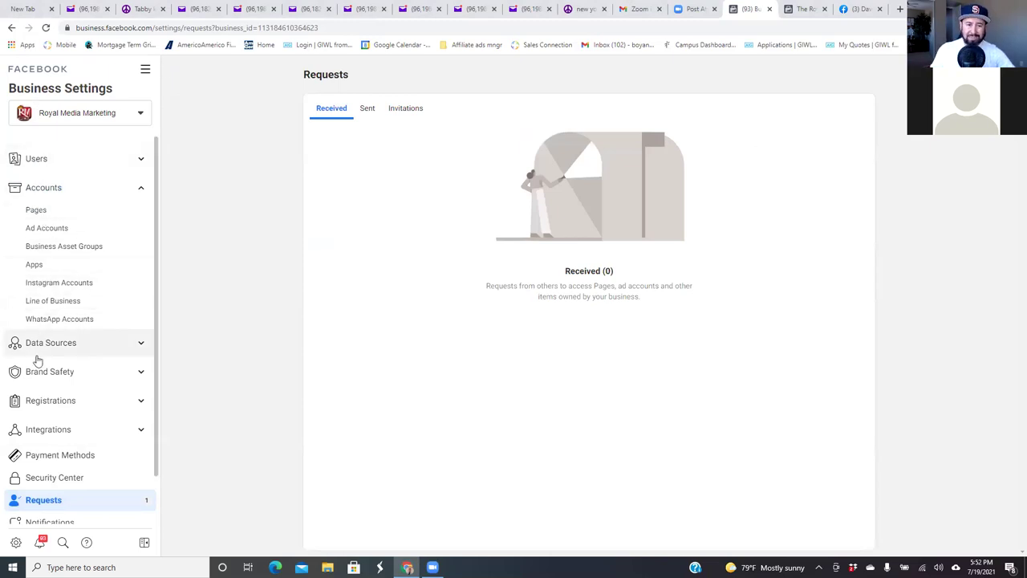
click(43, 213)
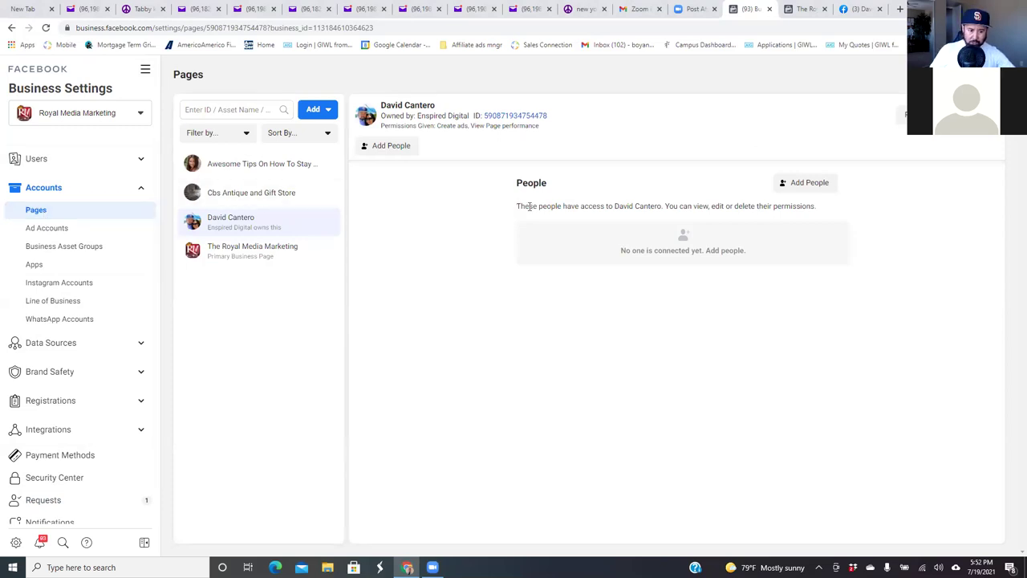
click(47, 28)
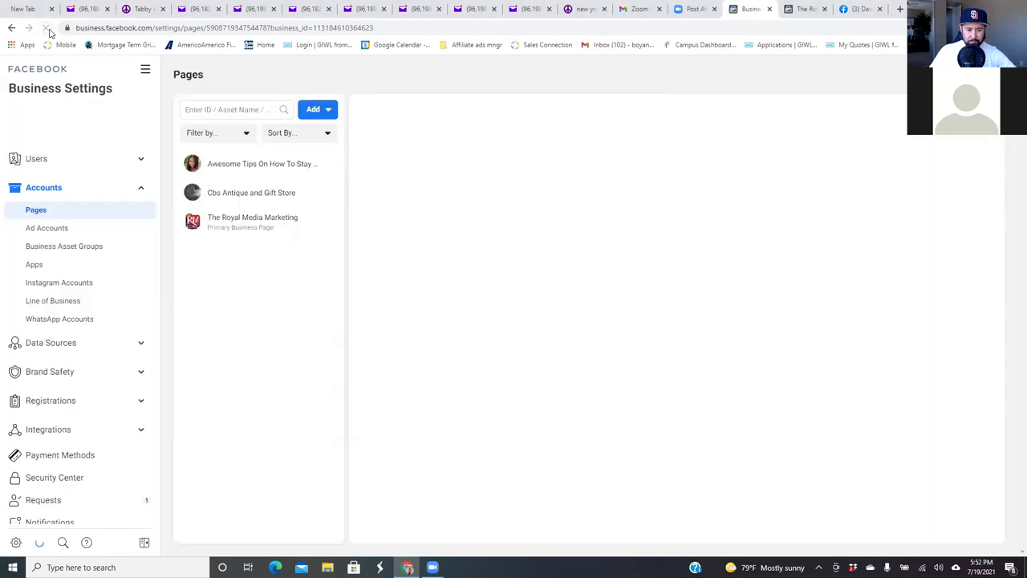
click(46, 28)
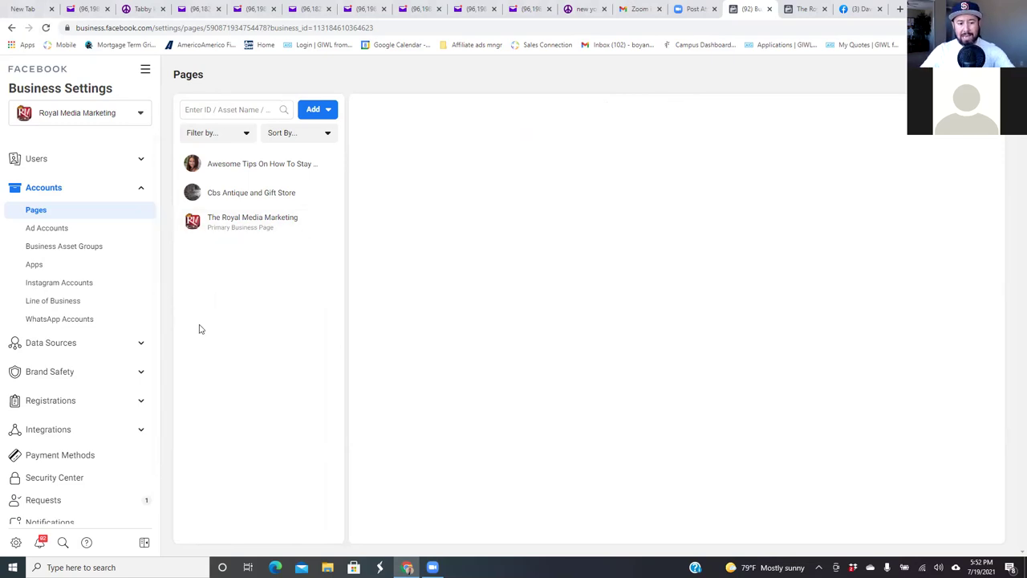
Open a Request Access to an Ad Account form and copy Royal Media Marketing's business ID from it
click(48, 229)
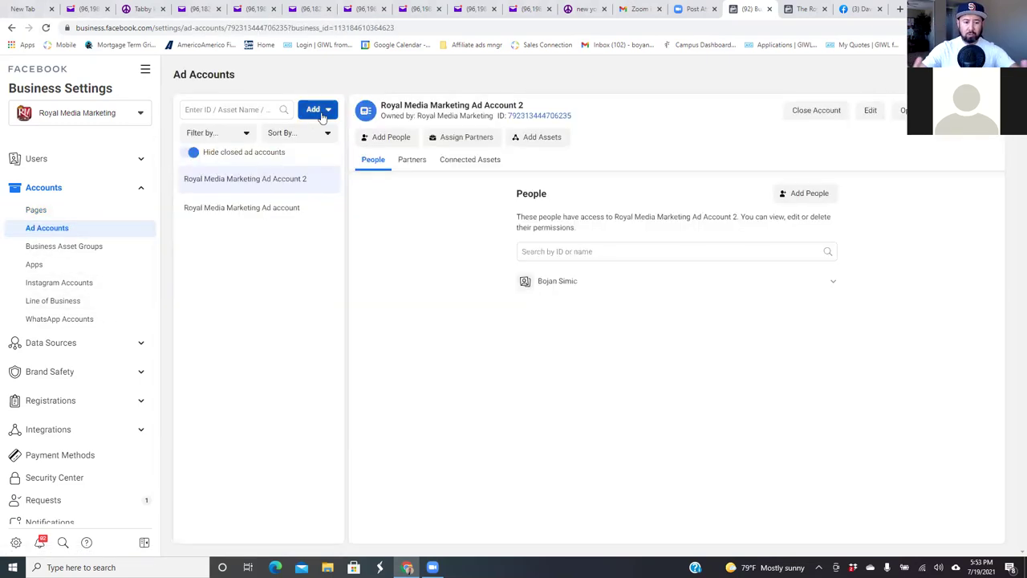
click(321, 113)
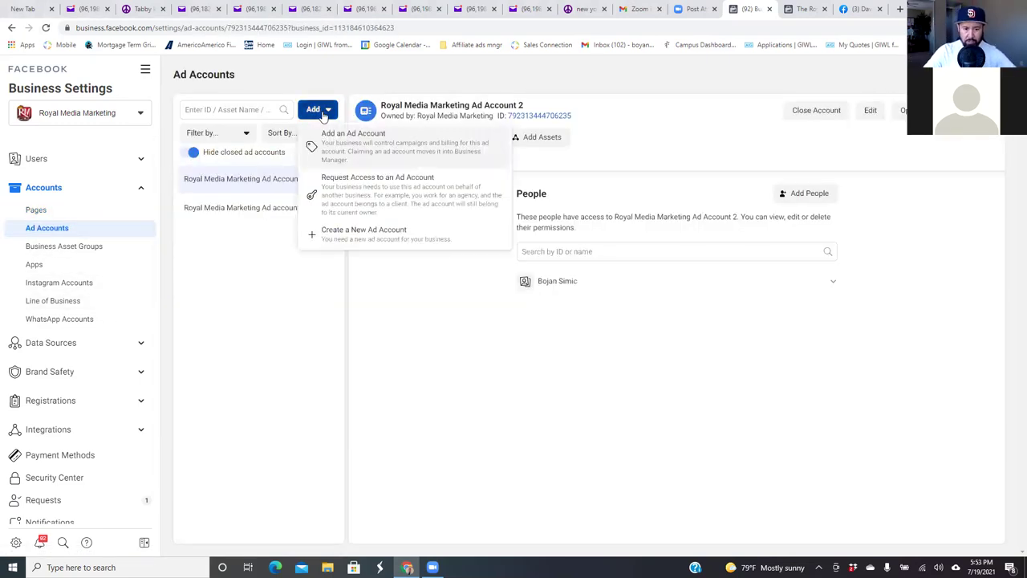
click(360, 195)
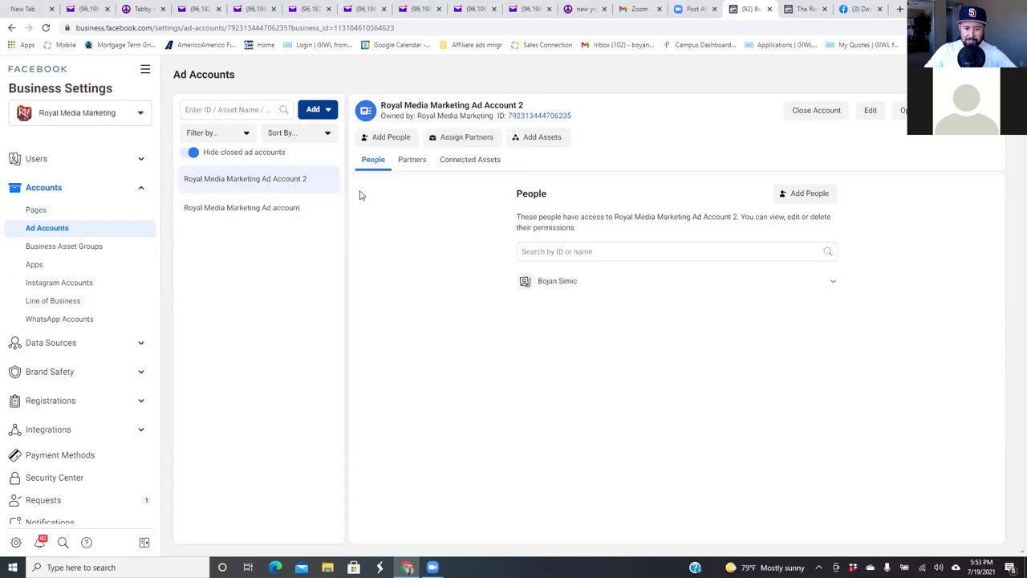
click(425, 191)
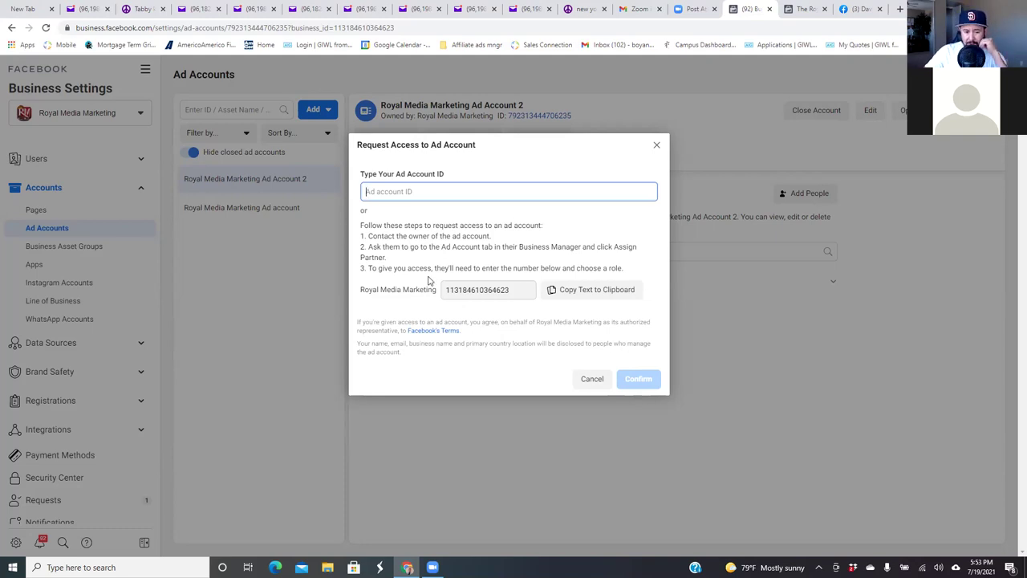
drag(445, 294, 522, 298)
click(512, 296)
double_click(512, 296)
key(ctrl+c)
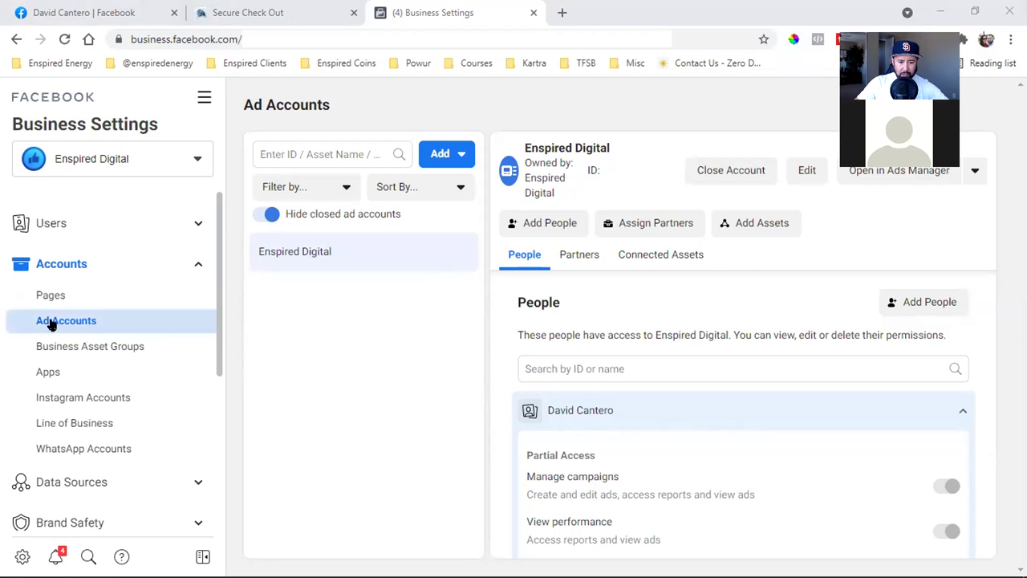
Share the Enspired Digital ad account with Royal Media Marketing by its business ID, granting Manage Ad Account, and check the account's partners
click(434, 153)
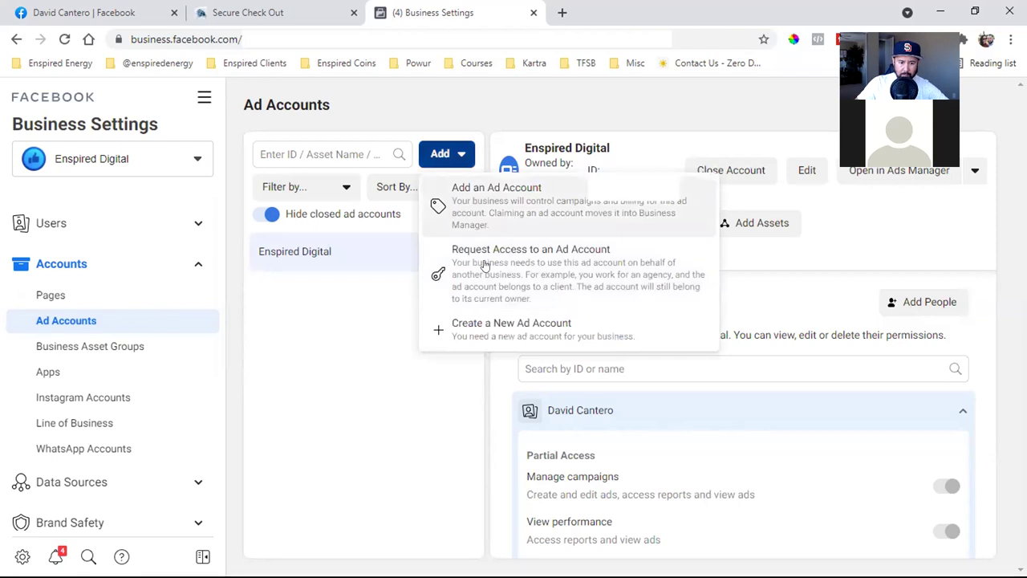
click(199, 329)
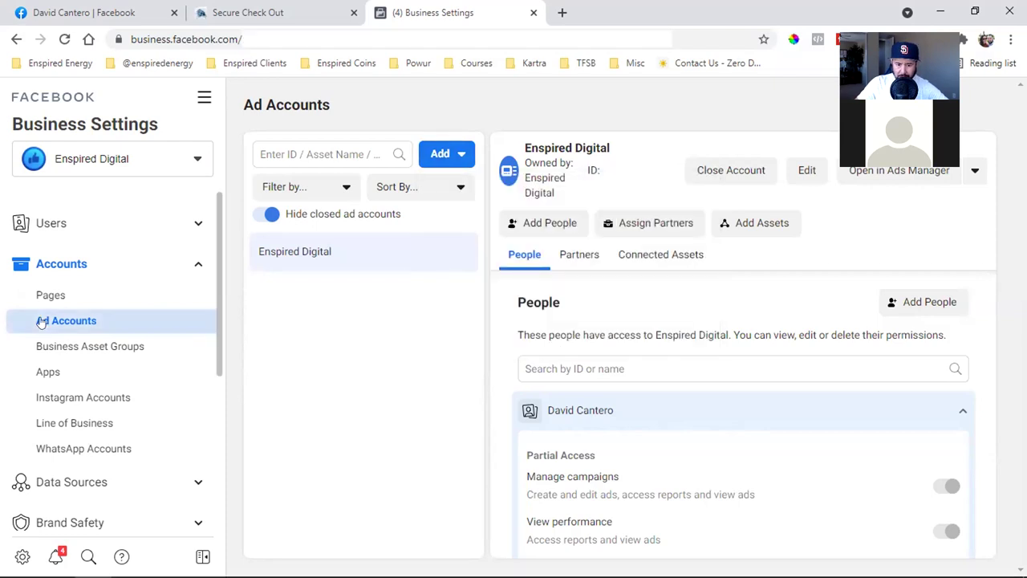
click(641, 224)
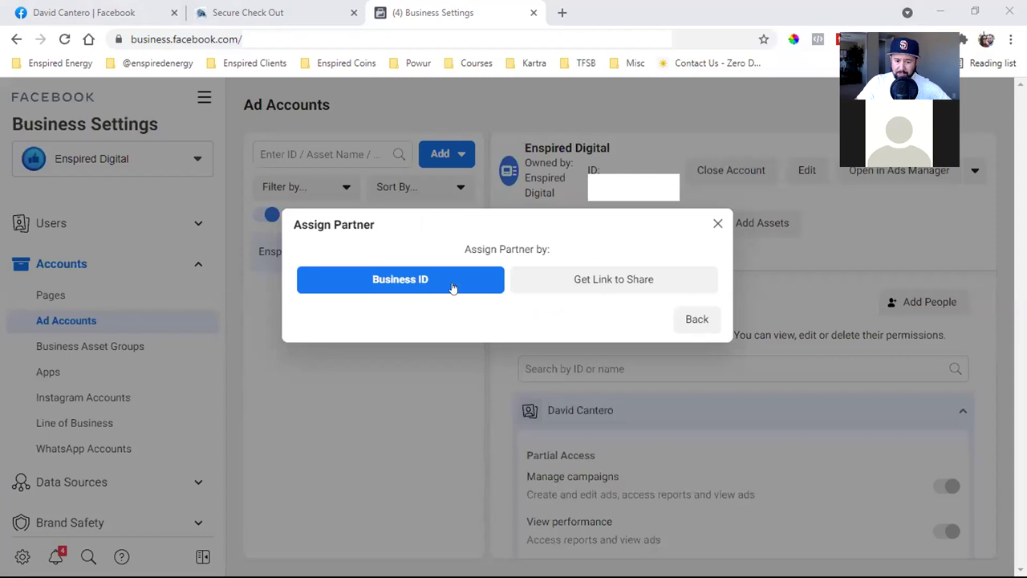
click(452, 287)
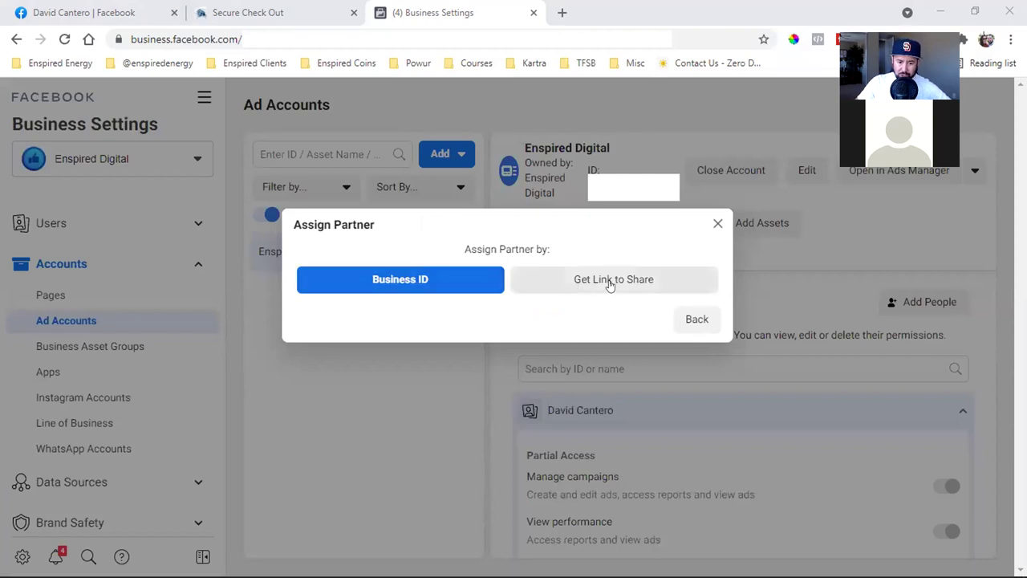
click(425, 283)
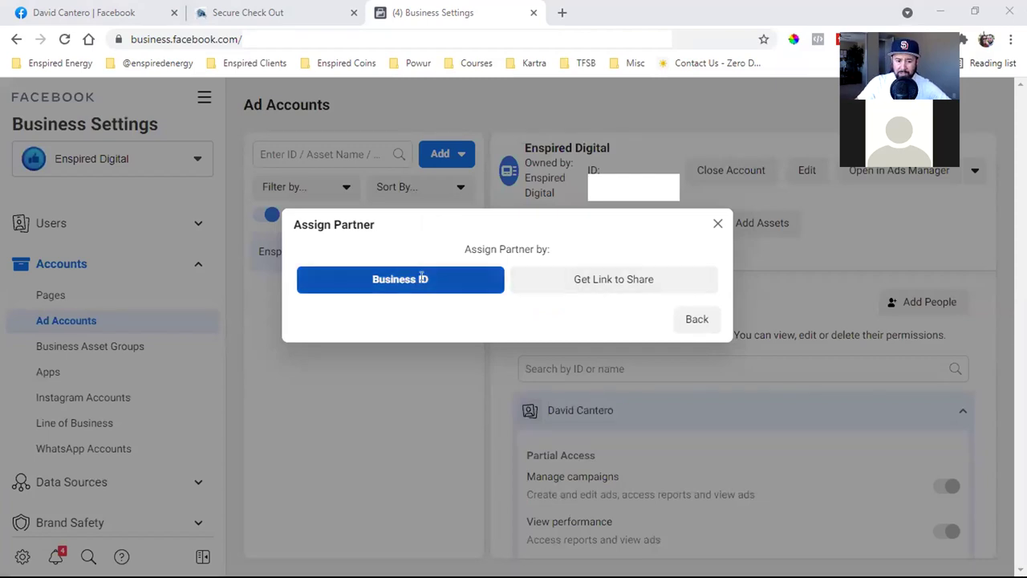
click(377, 214)
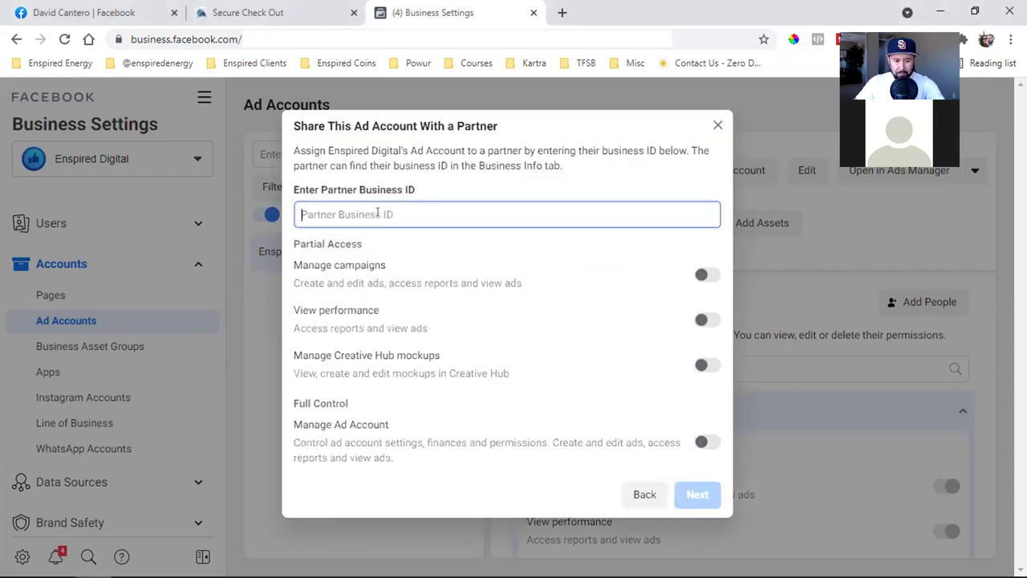
key(ctrl+v)
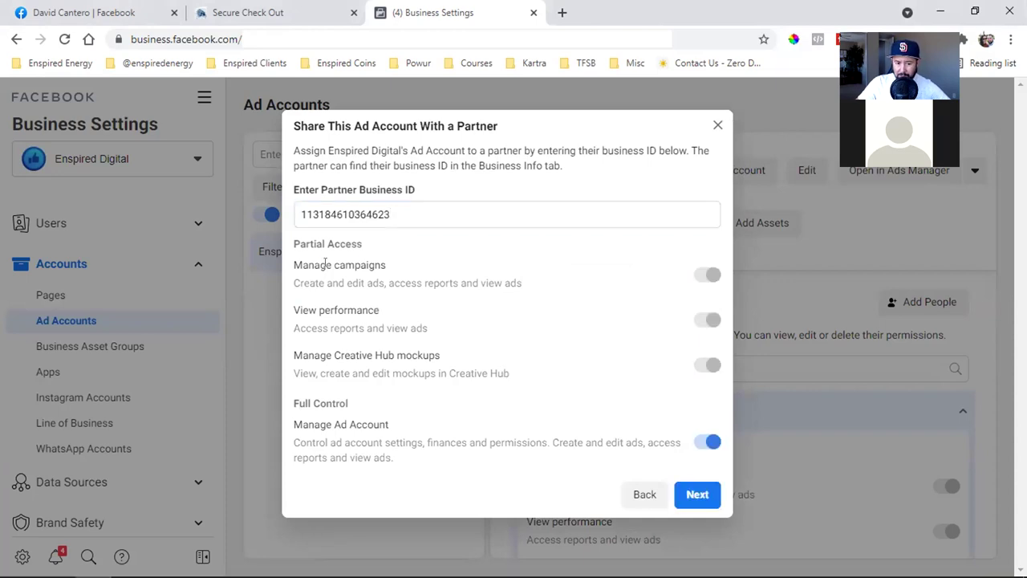
drag(321, 265, 377, 263)
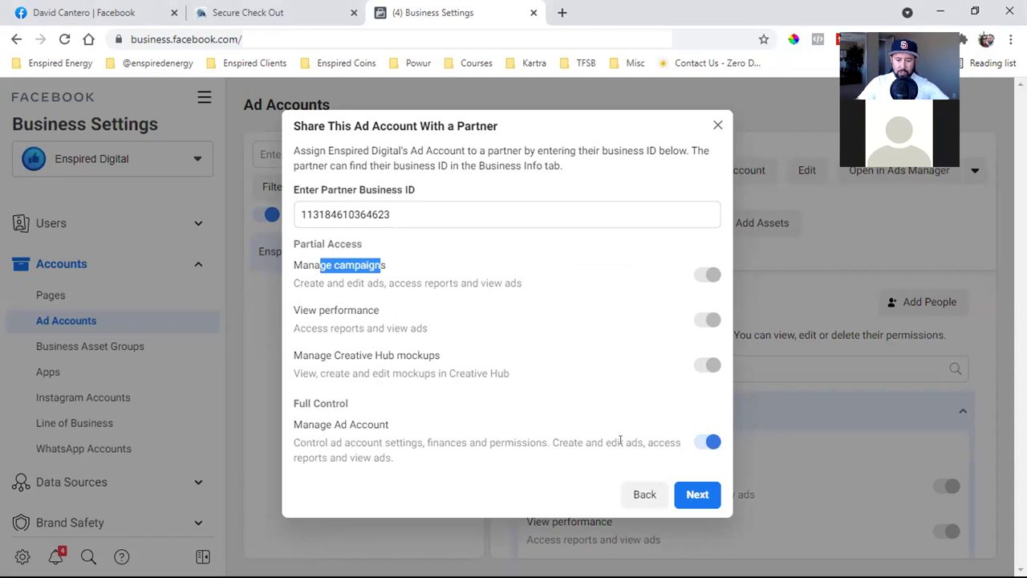
click(698, 493)
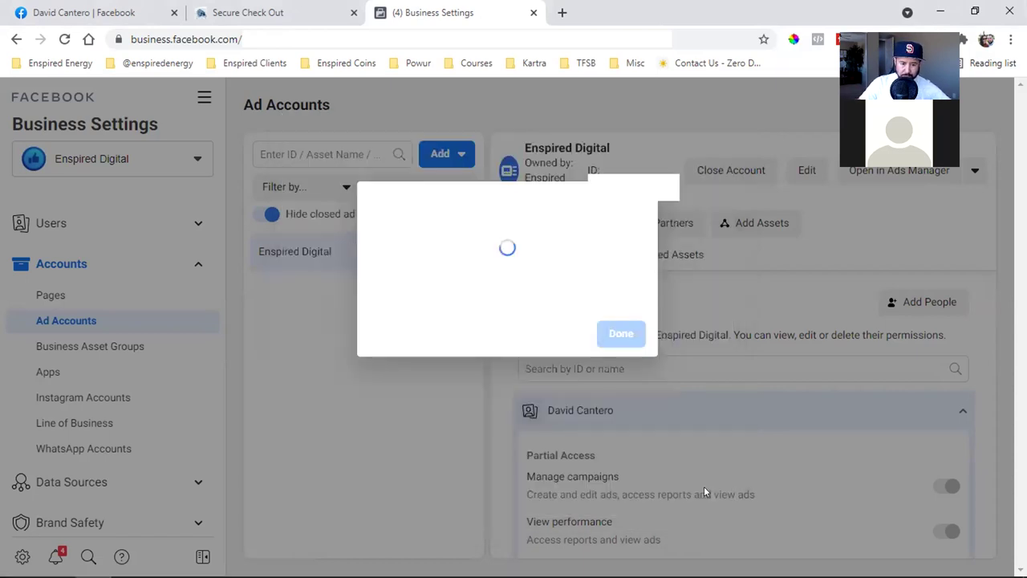
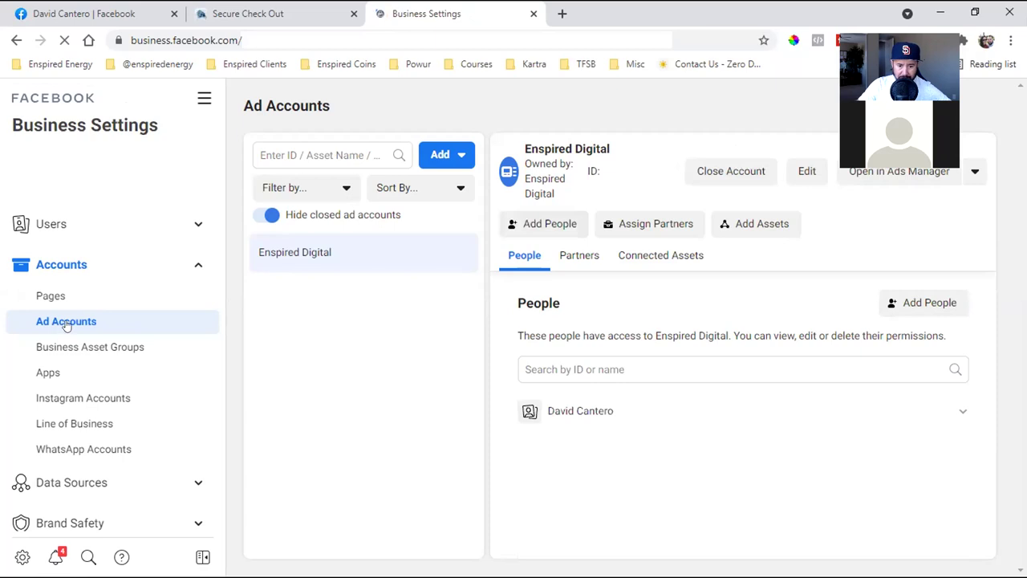
click(589, 256)
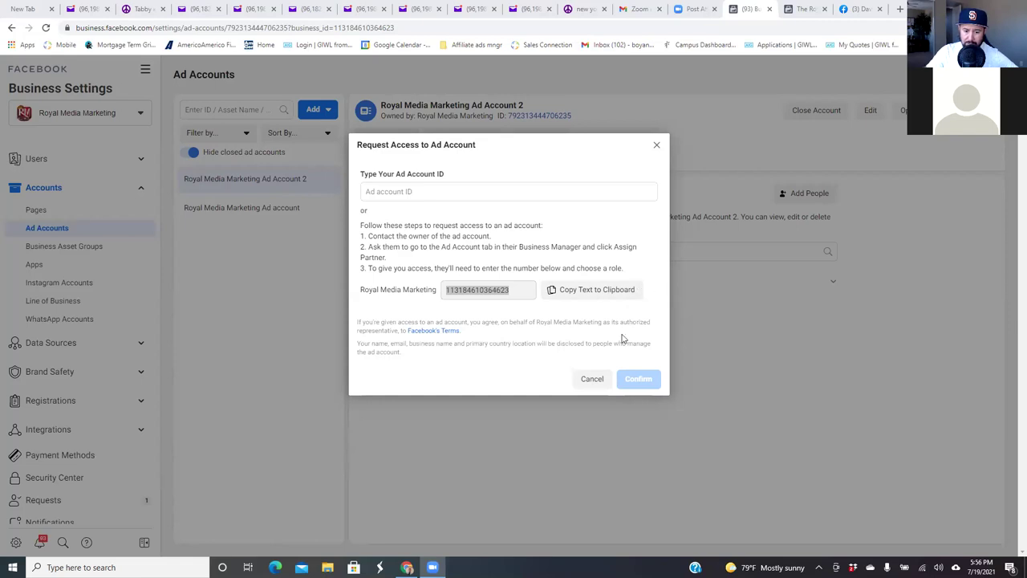
In Royal Media Marketing's Business Settings, dismiss the access request form and reload the ad accounts to check for Enspired Digital
click(595, 380)
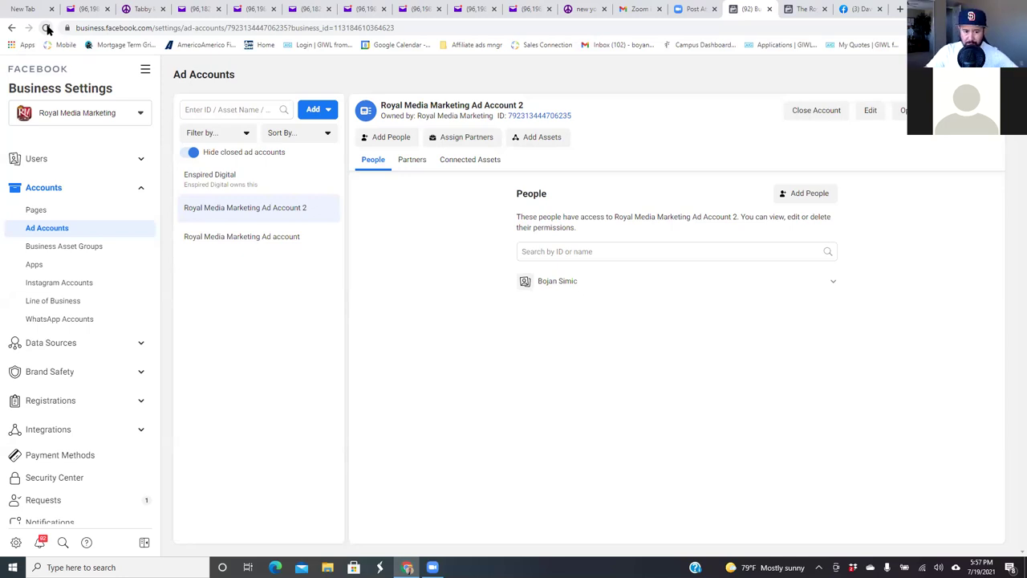
click(48, 29)
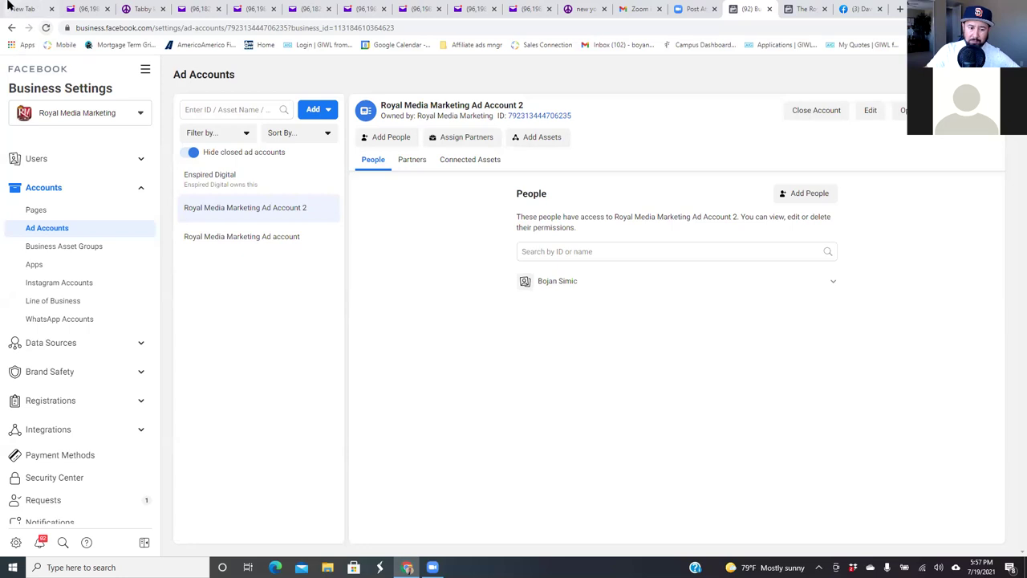
click(146, 73)
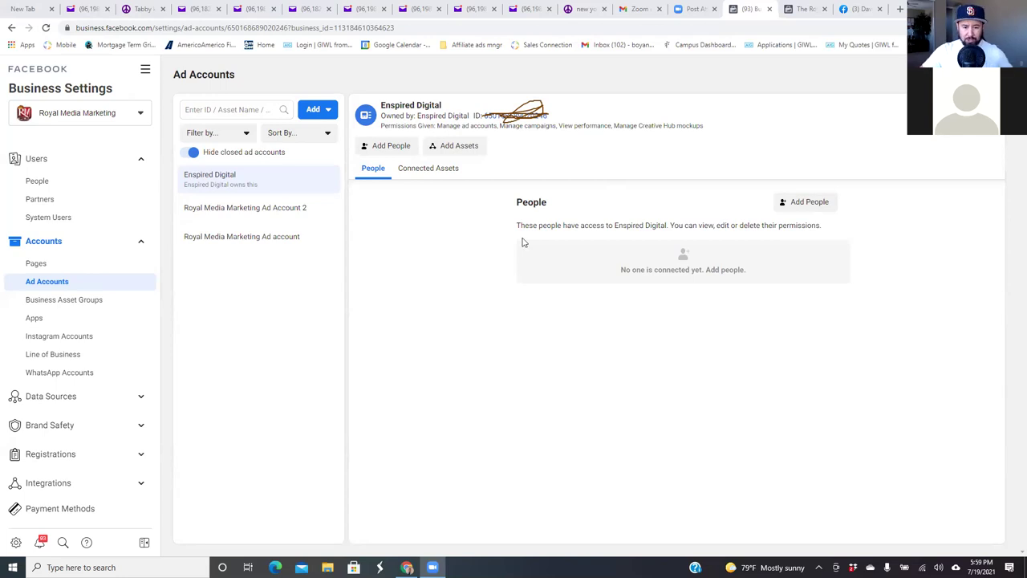
Assign the team member to the shared Enspired Digital ad account with Manage Ad Account full control and close the confirmation
click(791, 202)
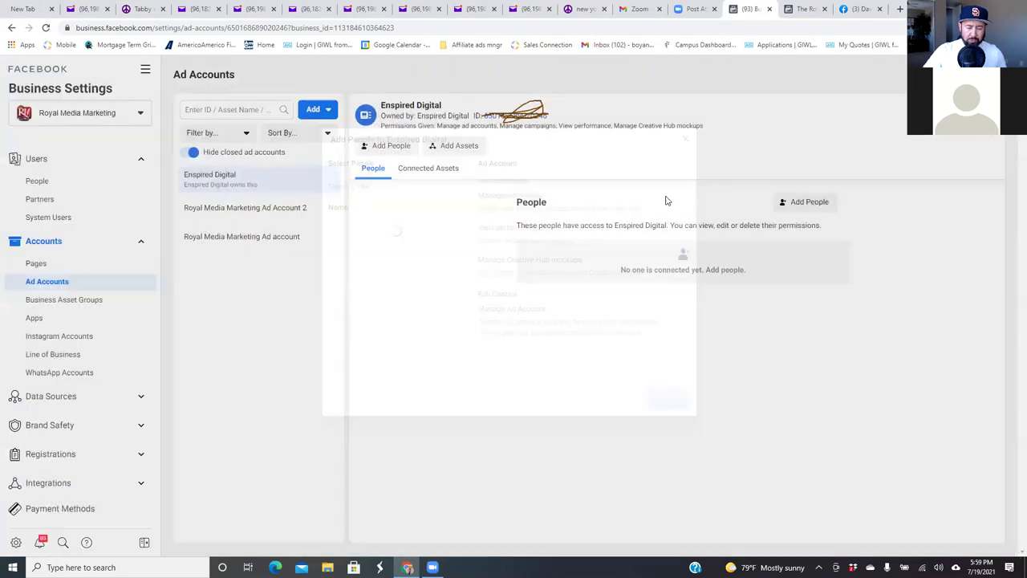
click(459, 231)
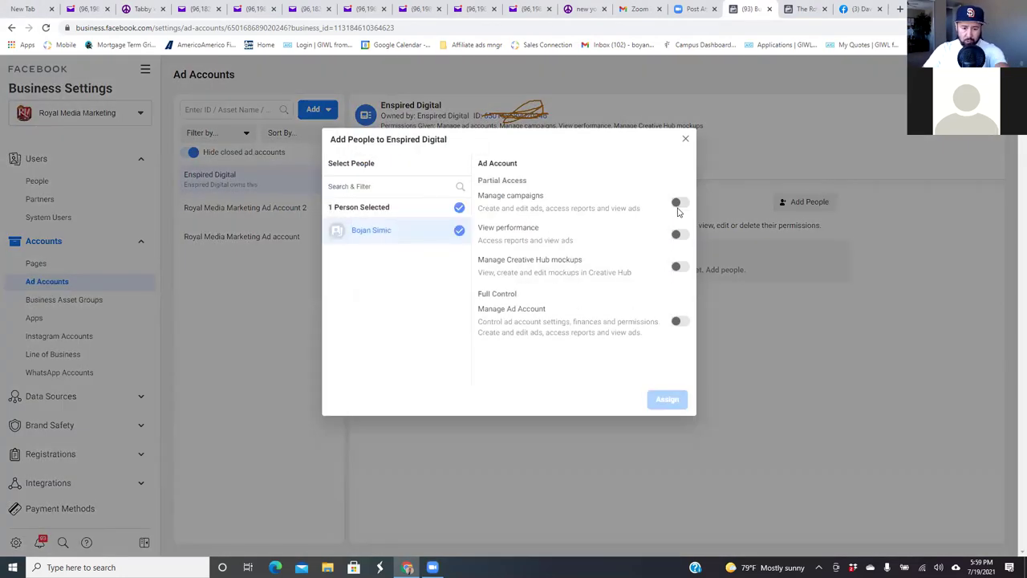
click(683, 321)
click(667, 400)
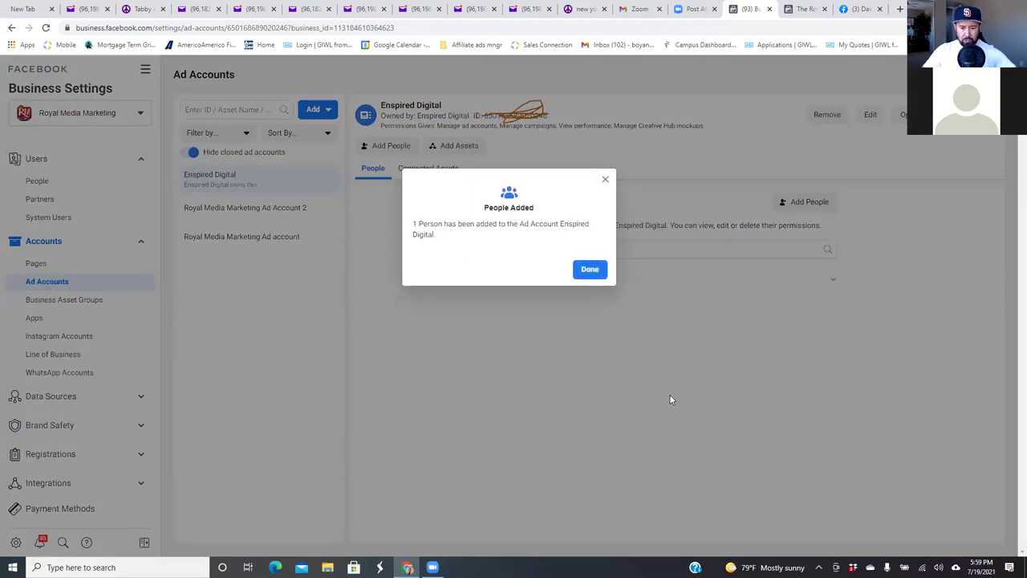
click(590, 268)
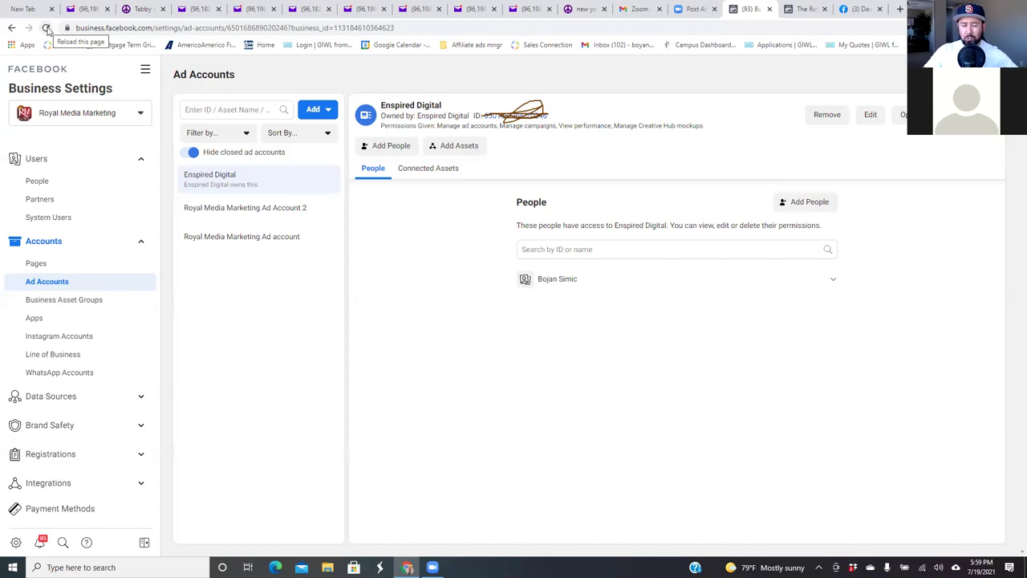
Open Ads Manager from Royal Media Marketing's Business Settings
click(146, 71)
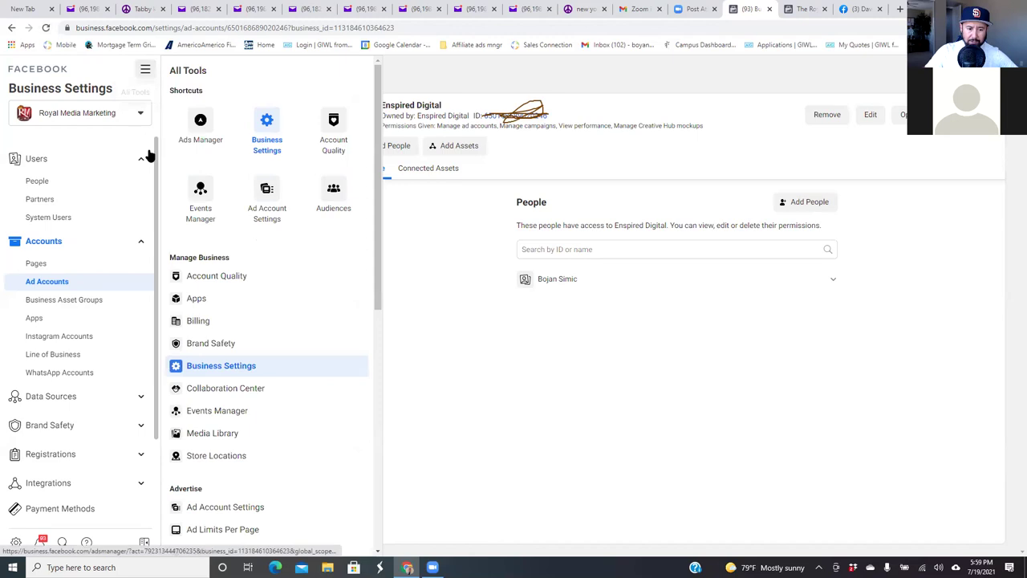
click(202, 120)
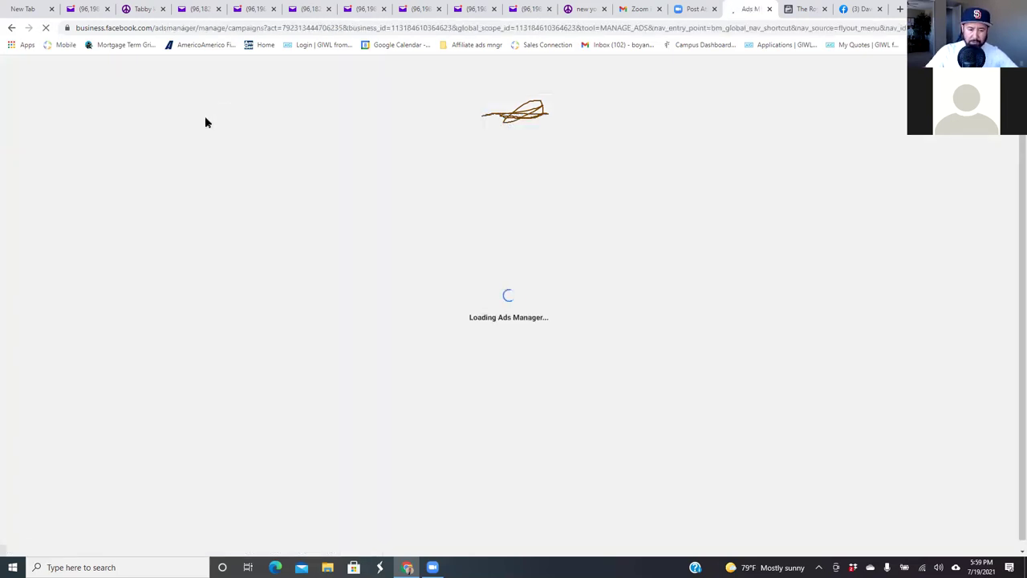